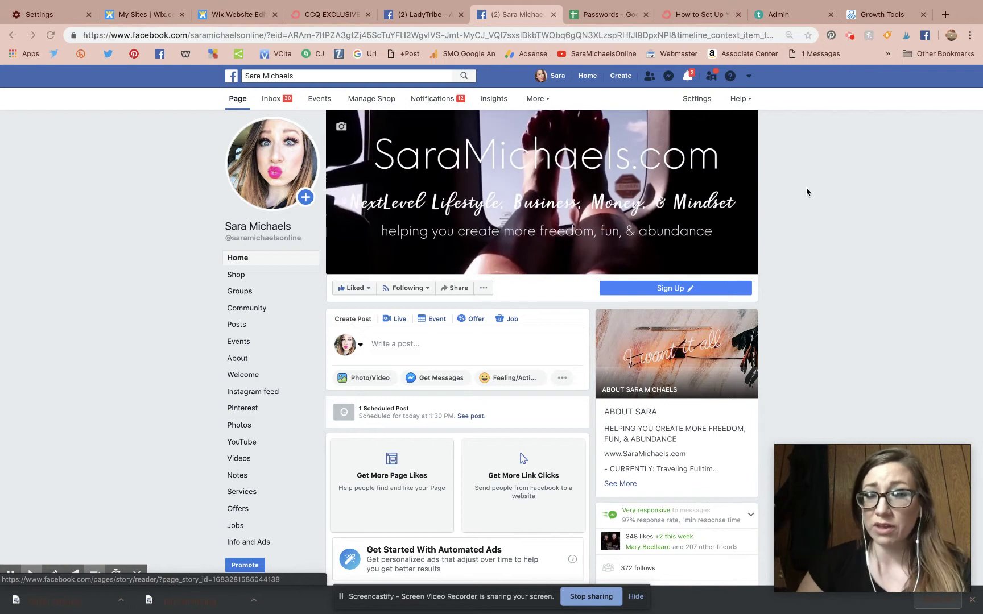
Open the page's scheduled "FACEBOOK IS CHANGING" post and read its full text, including the instruction to comment "WAVE"
scroll(869, 258, "down", 2)
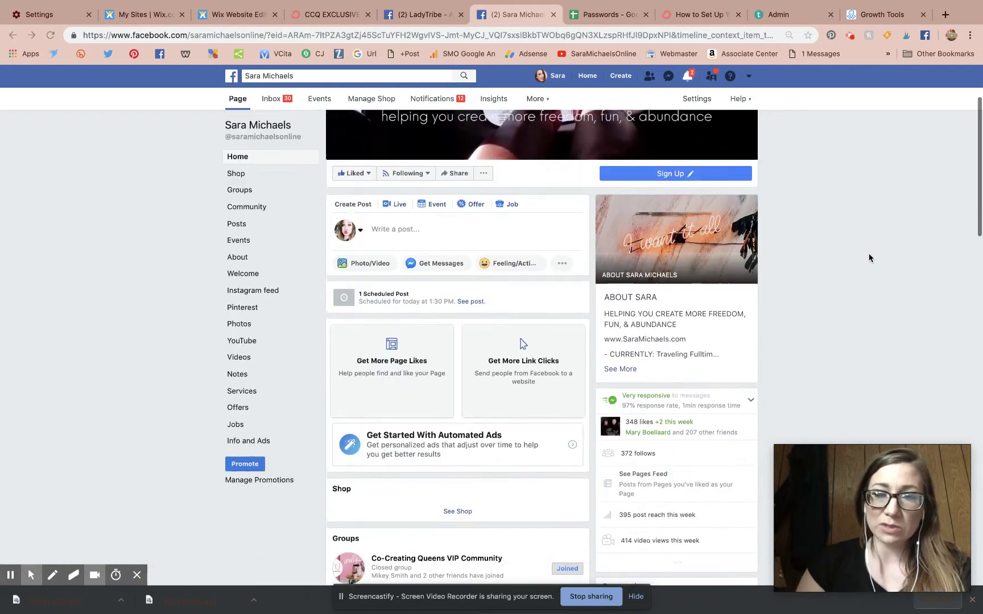
scroll(869, 257, "up", 2)
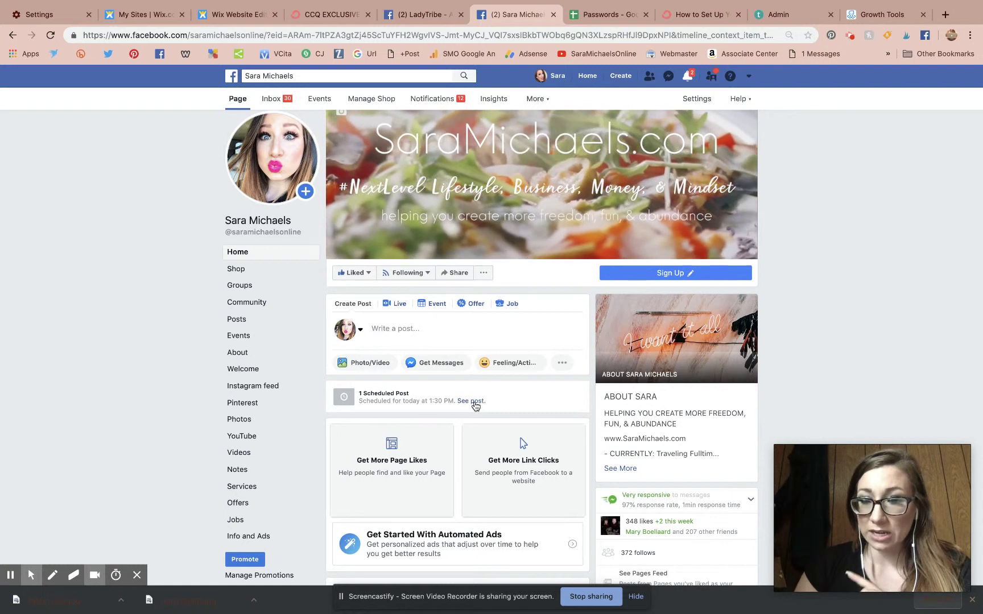
left_click(474, 401)
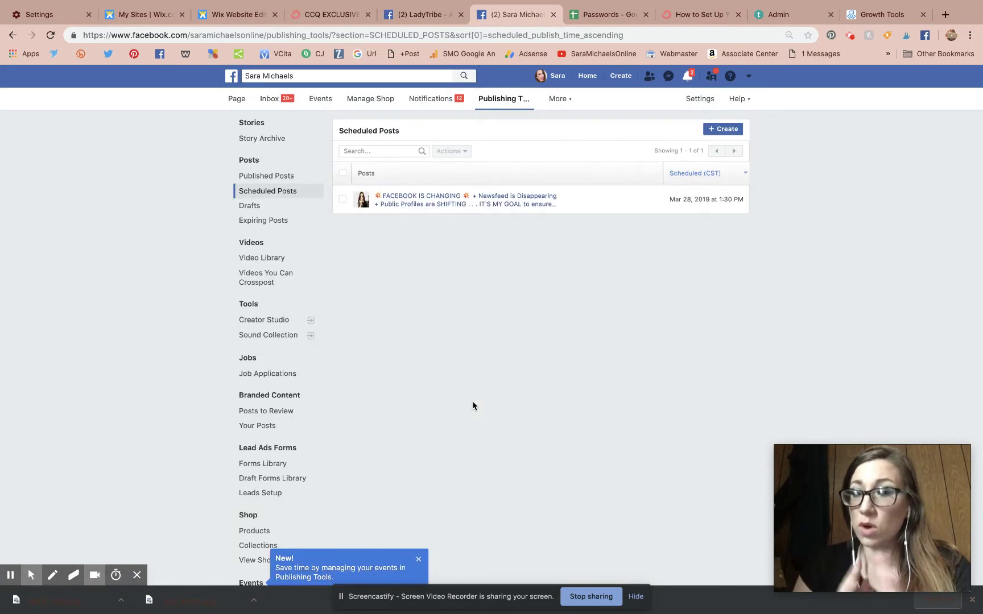
left_click(443, 204)
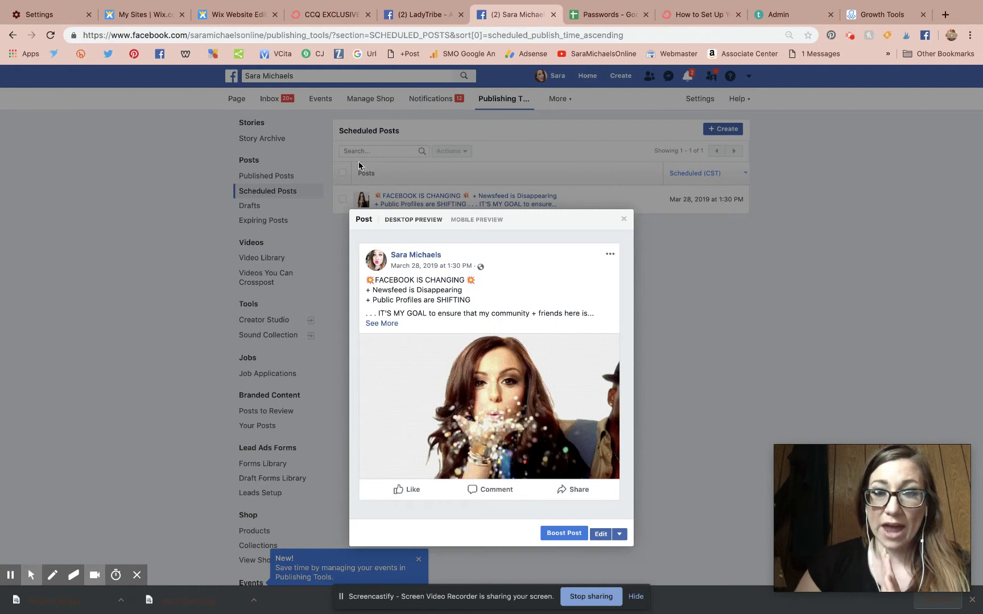
left_click(385, 324)
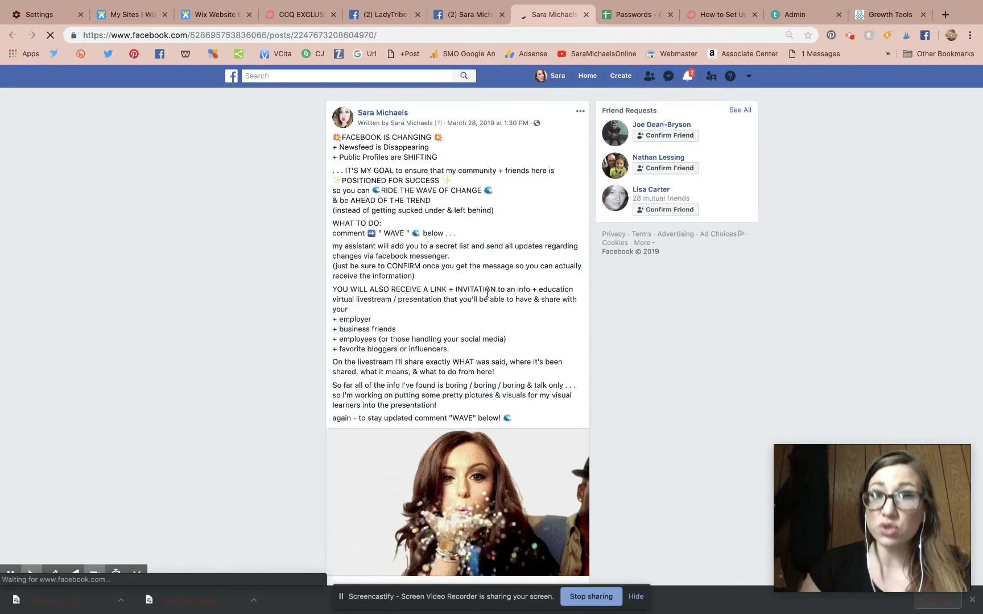
scroll(486, 291, "down", 1)
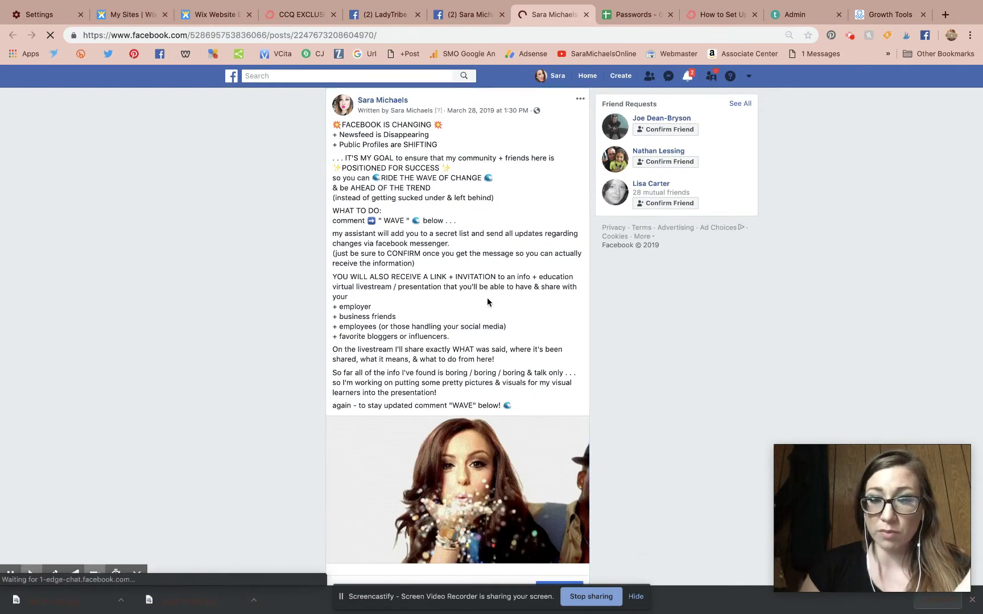
scroll(488, 302, "down", 3)
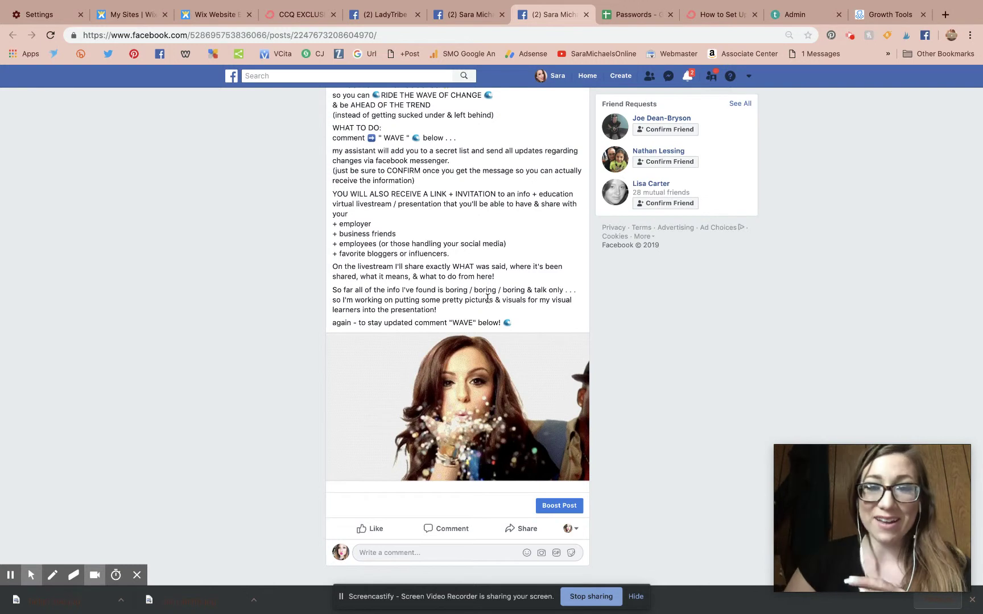
scroll(488, 299, "up", 4)
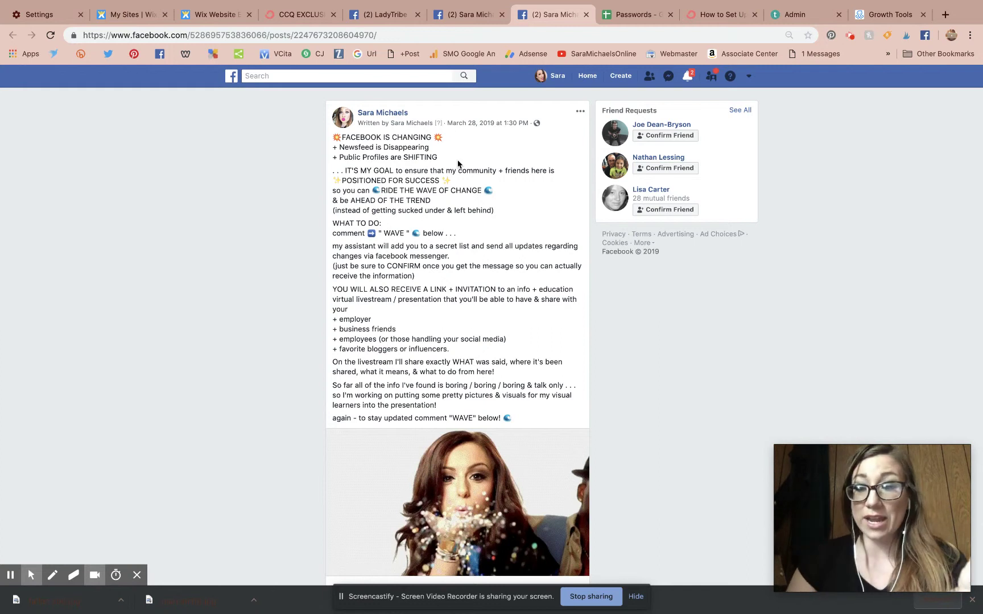
scroll(458, 164, "down", 3)
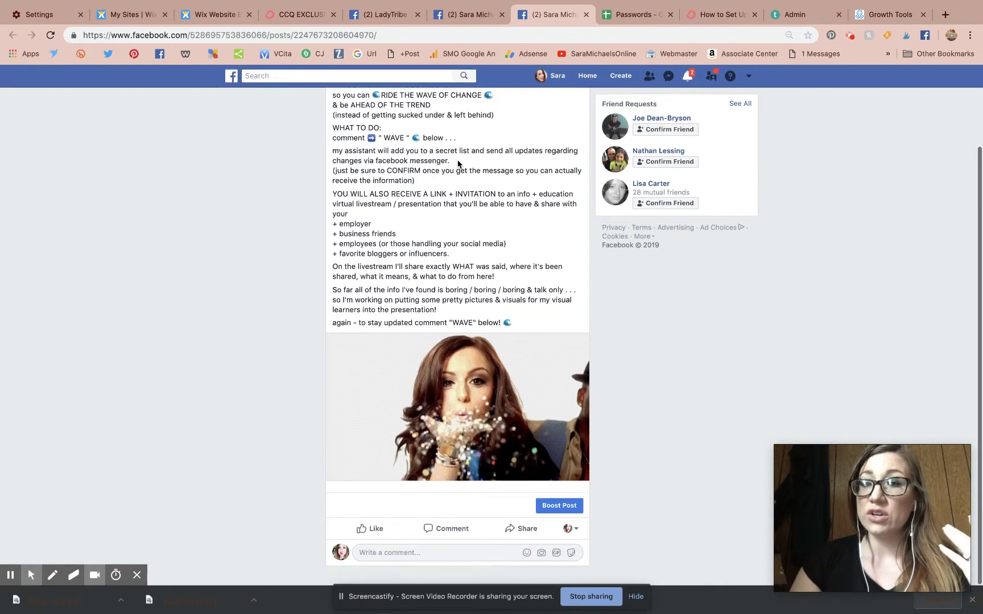
In ManyChat, create a Facebook Comments widget tracking the scheduled "FACEBOOK IS CHANGING" post and confirm the post is explicit about Messenger contact
left_click(877, 10)
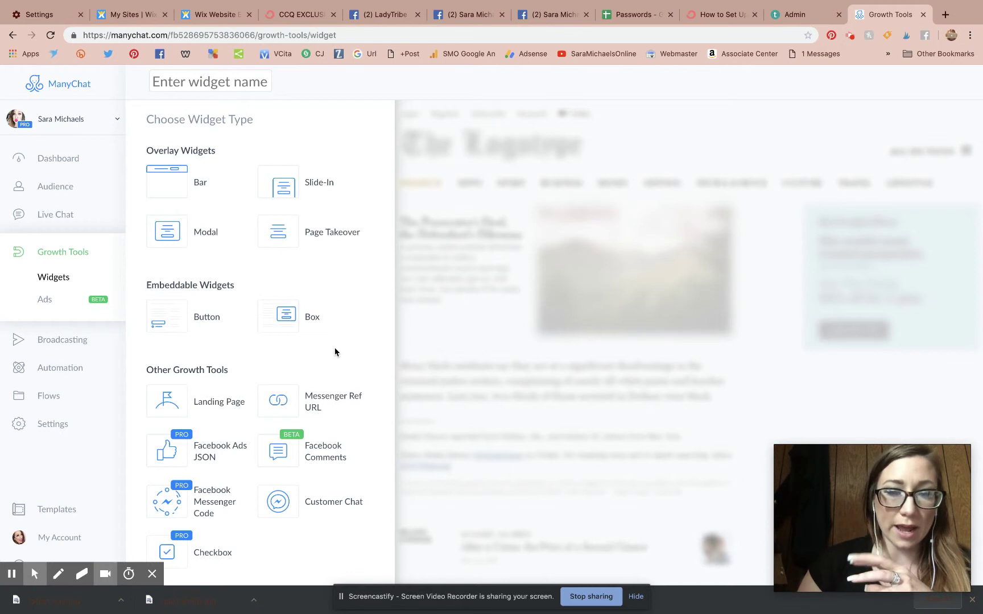
left_click(312, 455)
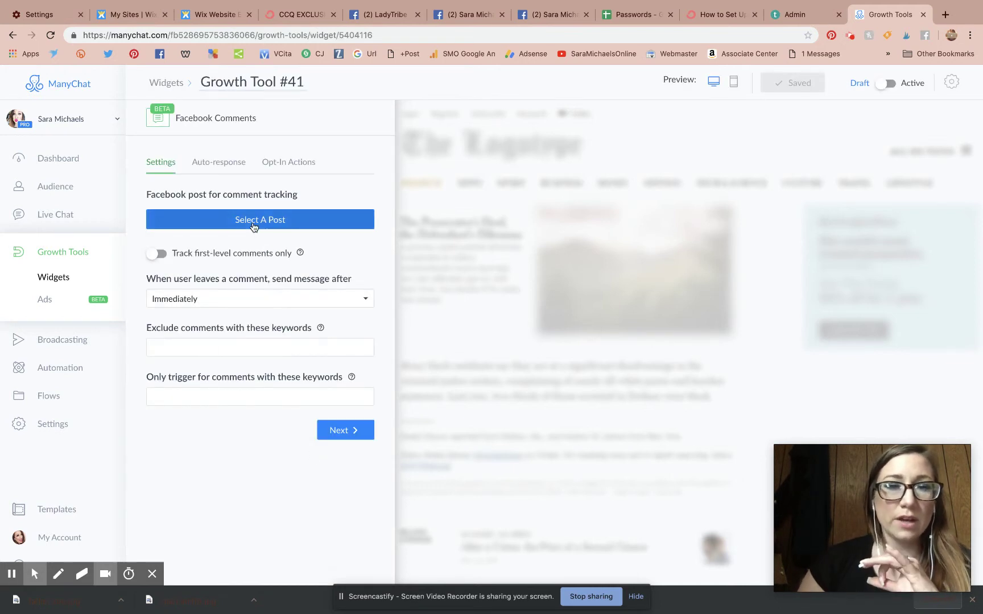
left_click(235, 223)
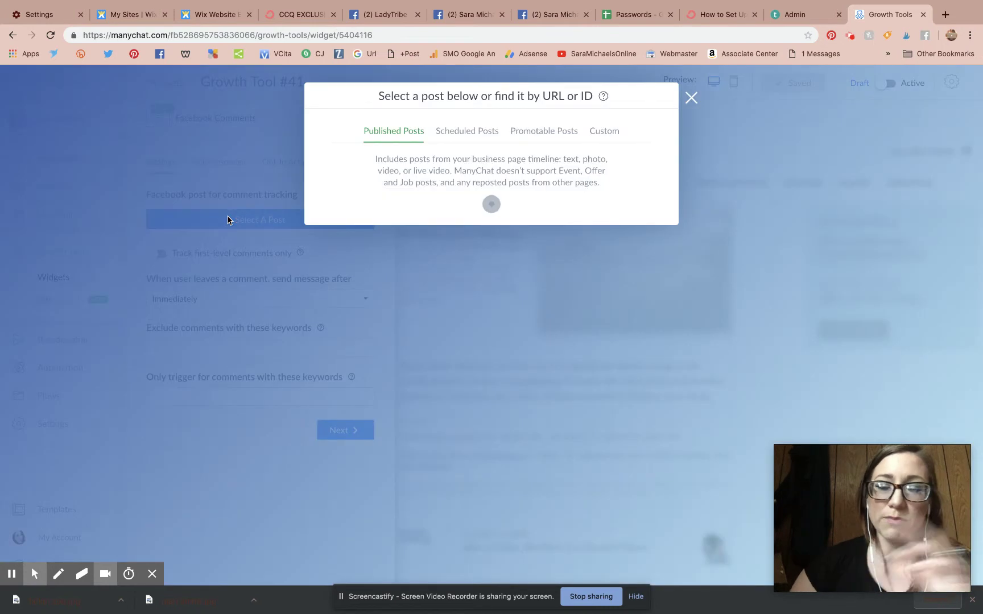
left_click(474, 132)
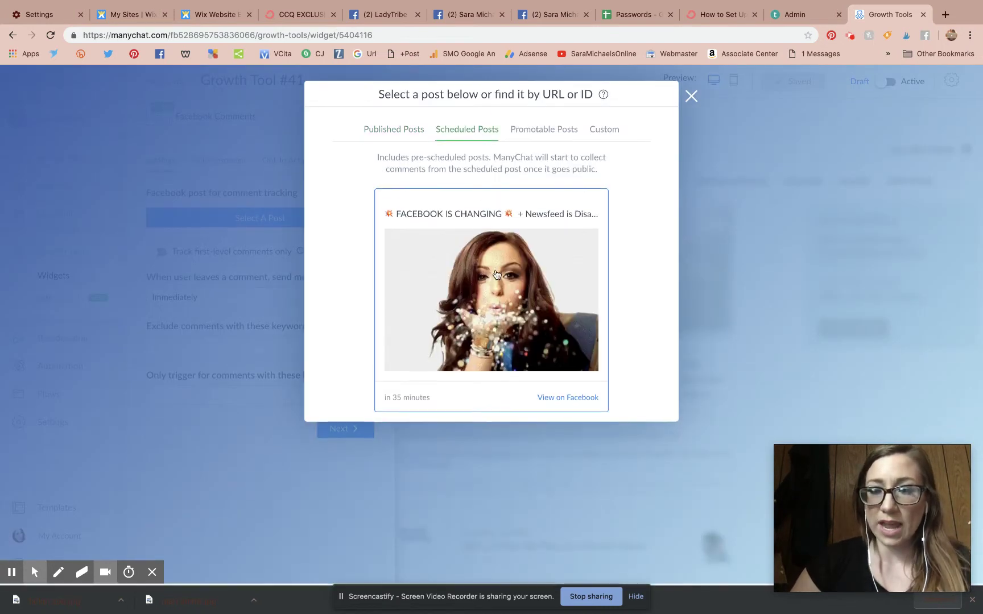
left_click(541, 227)
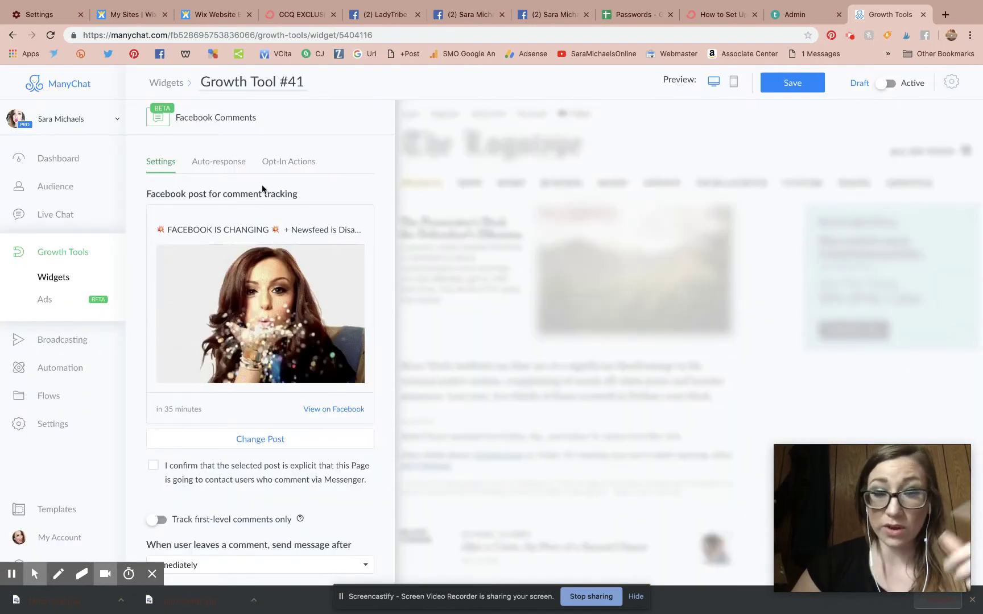
scroll(262, 185, "down", 3)
left_click(161, 333)
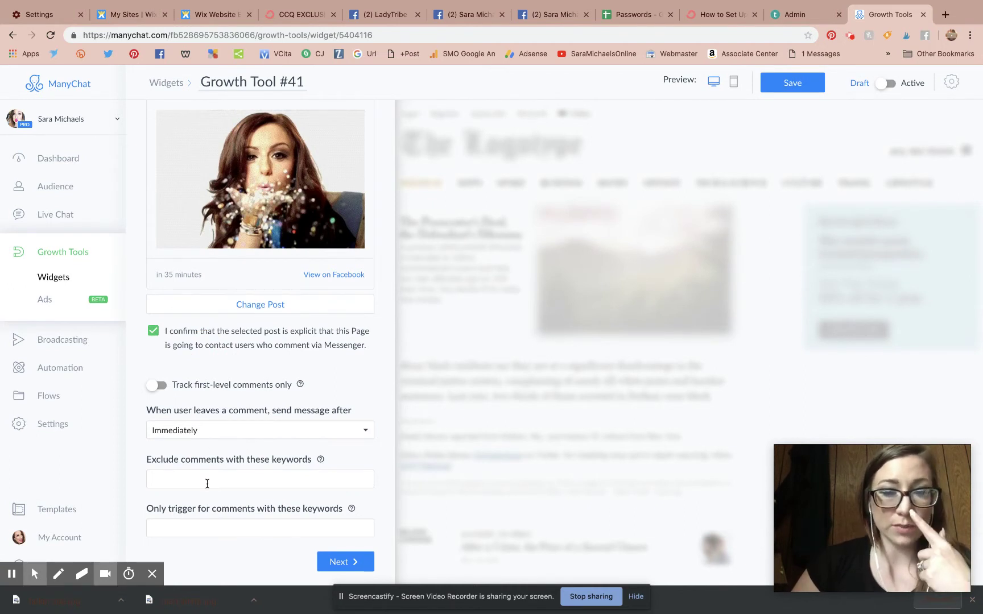
Limit the comment trigger to the keywords "wave, wve, waves" and continue to the auto-response settings
left_click(212, 533)
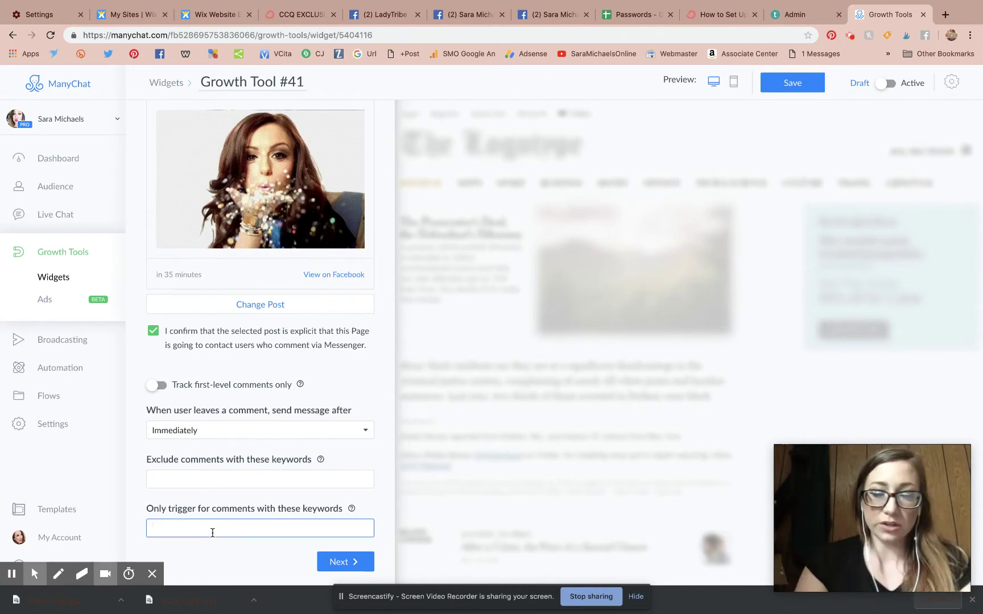
type("wave, ")
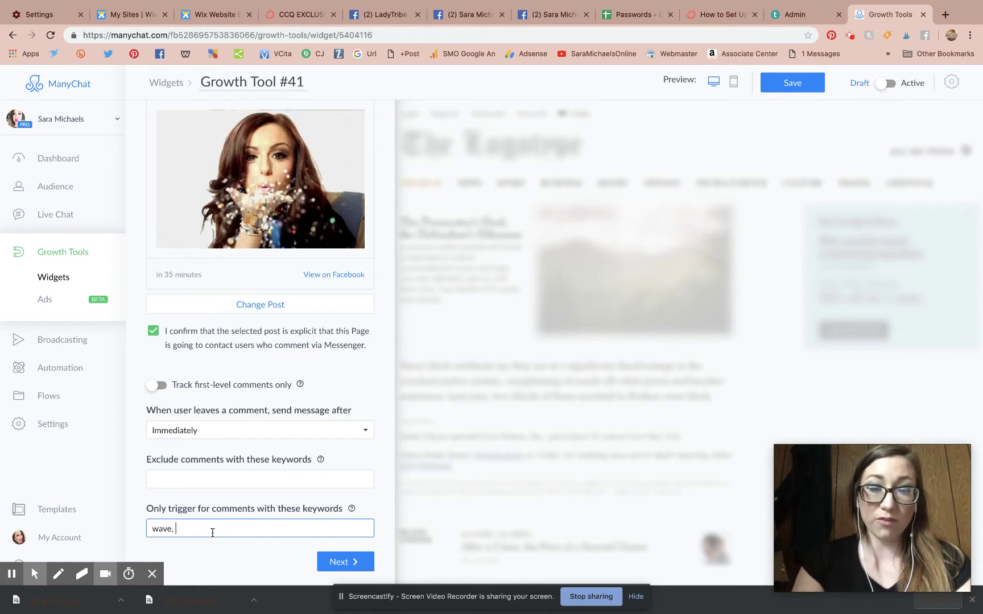
type("wav")
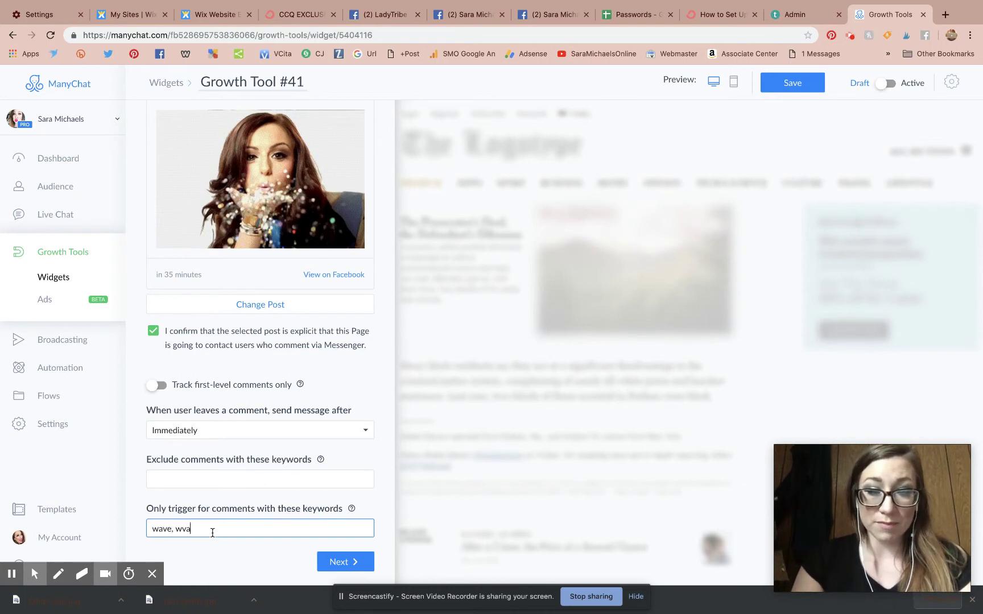
key("BackSpace")
key("BackSpace")
type("ve, waves")
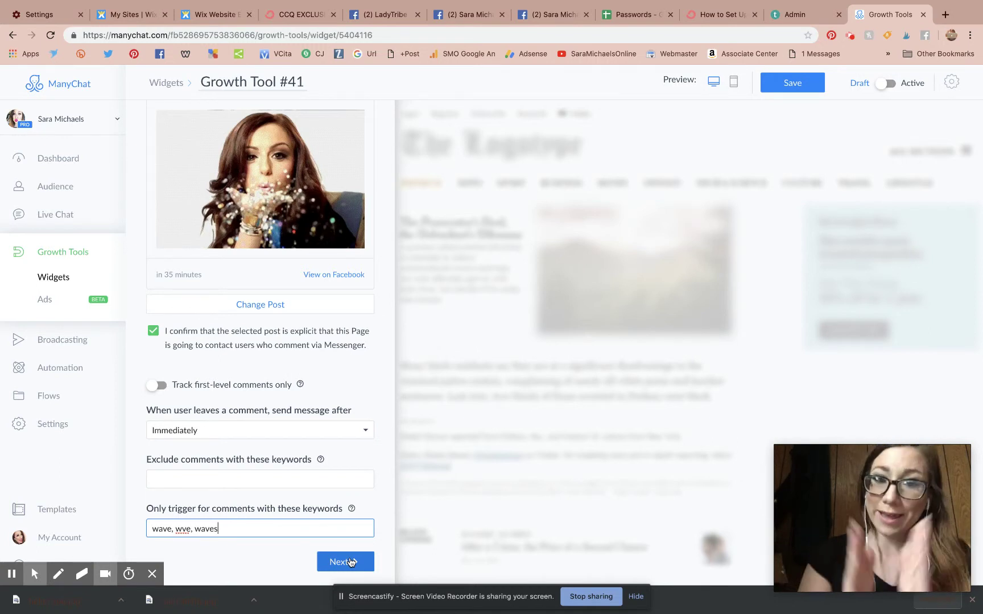
left_click(349, 563)
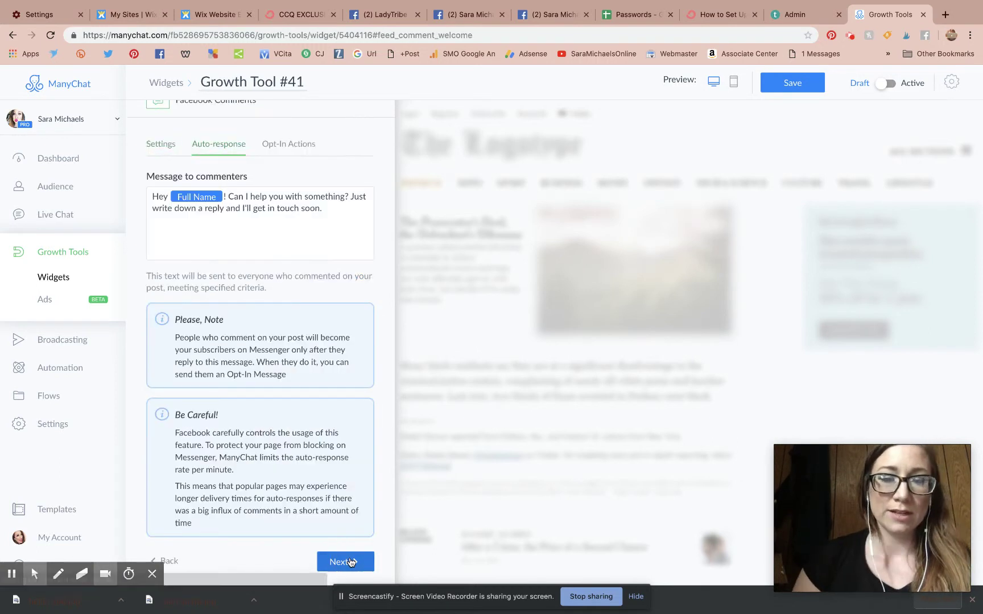
left_click(167, 197)
left_click_drag(167, 196, 140, 197)
type("He")
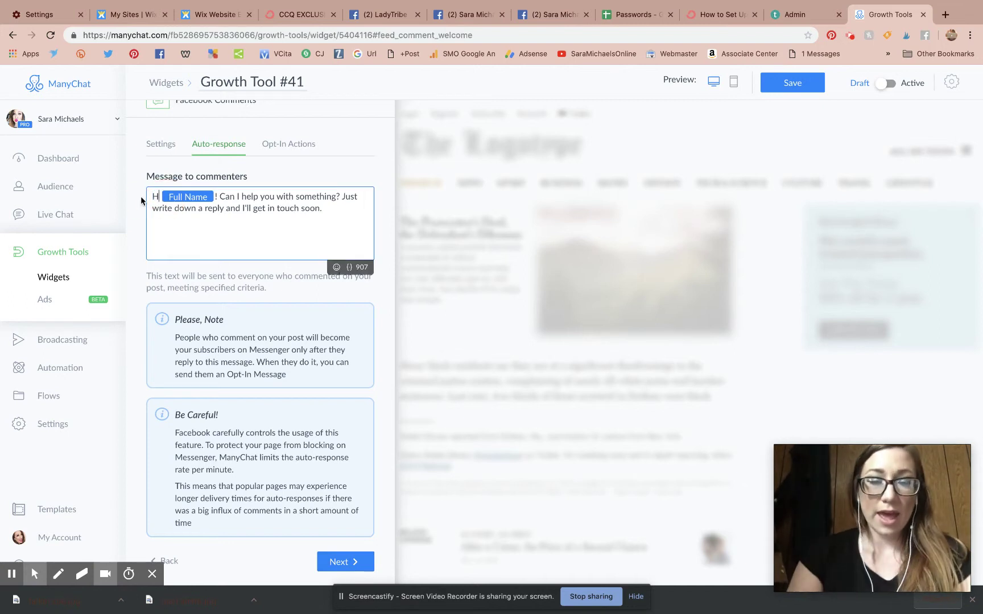
left_click(140, 197)
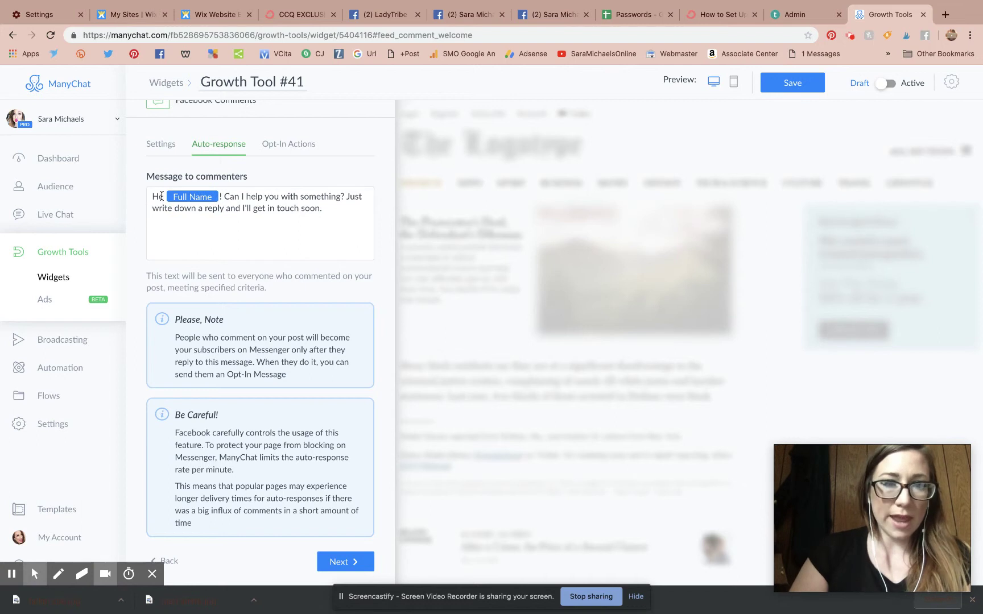
left_click(161, 196)
type("y")
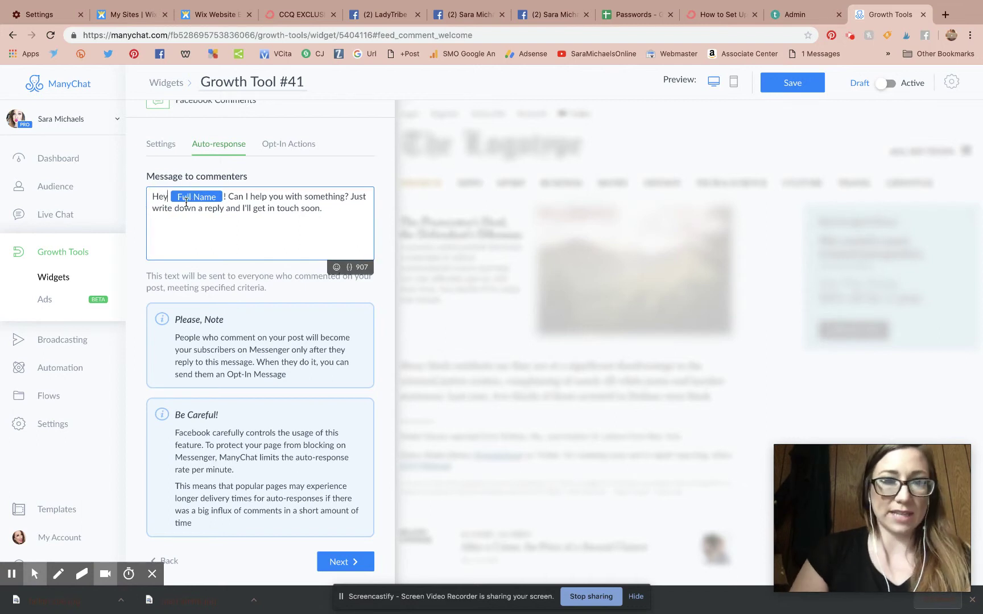
left_click_drag(228, 196, 340, 227)
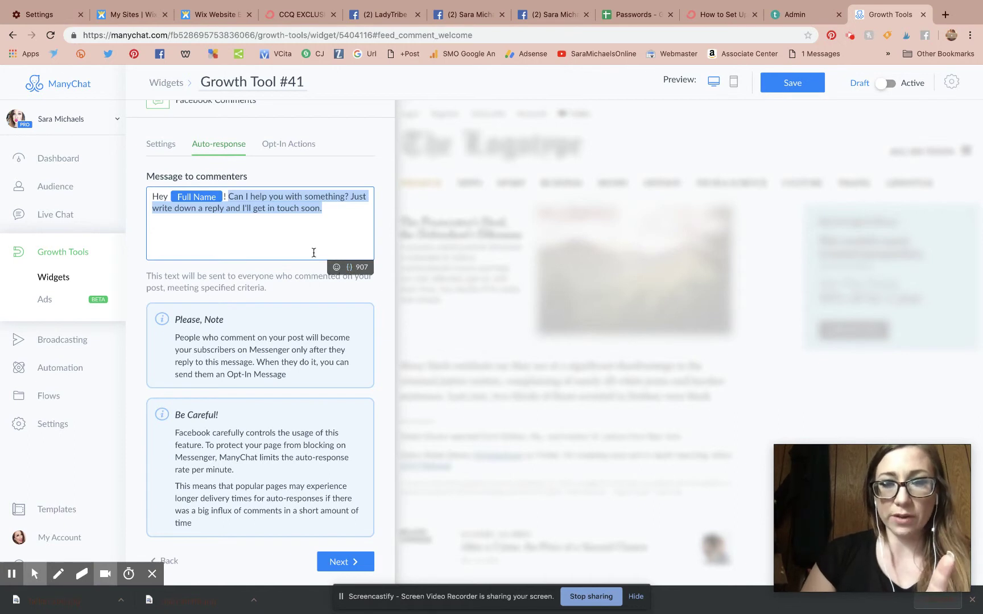
left_click(349, 267)
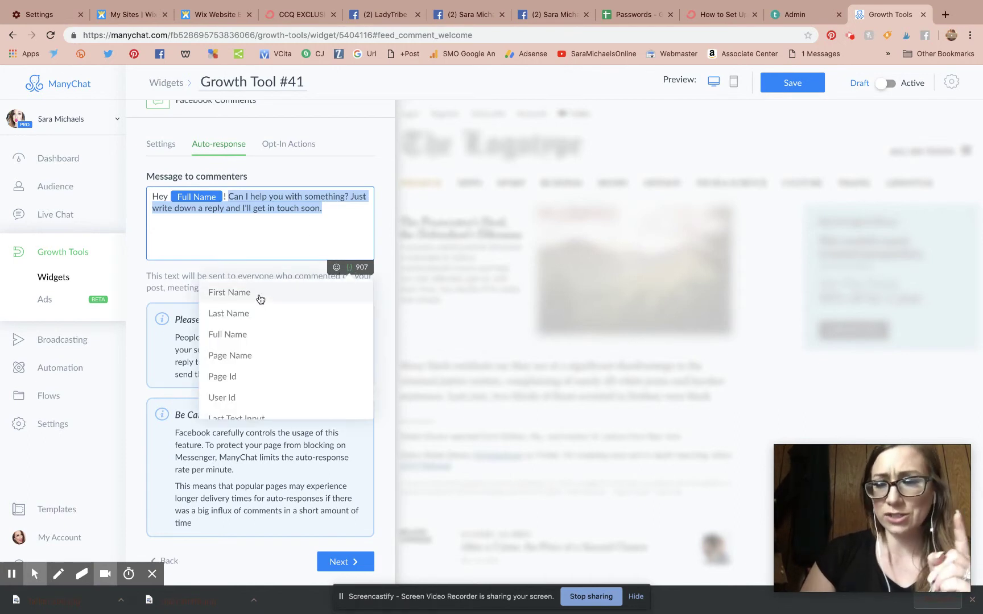
left_click(286, 236)
left_click(230, 196)
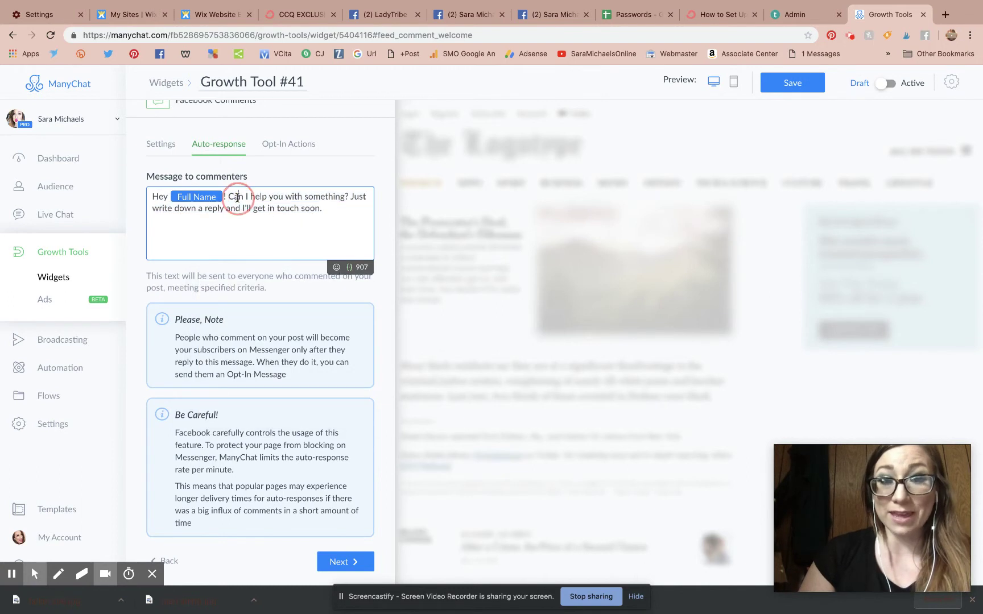
Replace the default text after the greeting with a separate paragraph reading "before I can add you to our top secret update list . . ."
left_click_drag(229, 197, 329, 220)
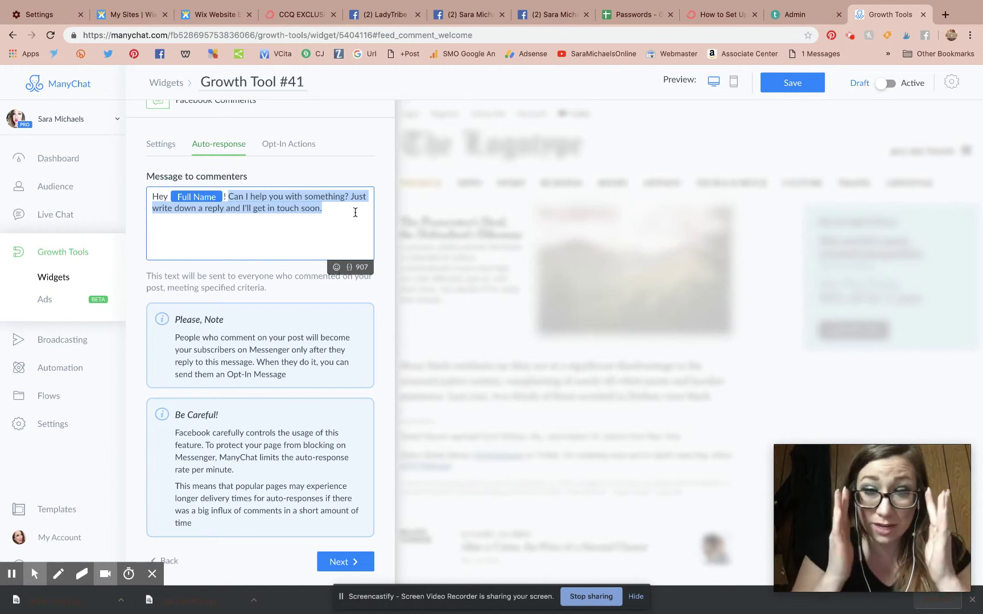
key("BackSpace")
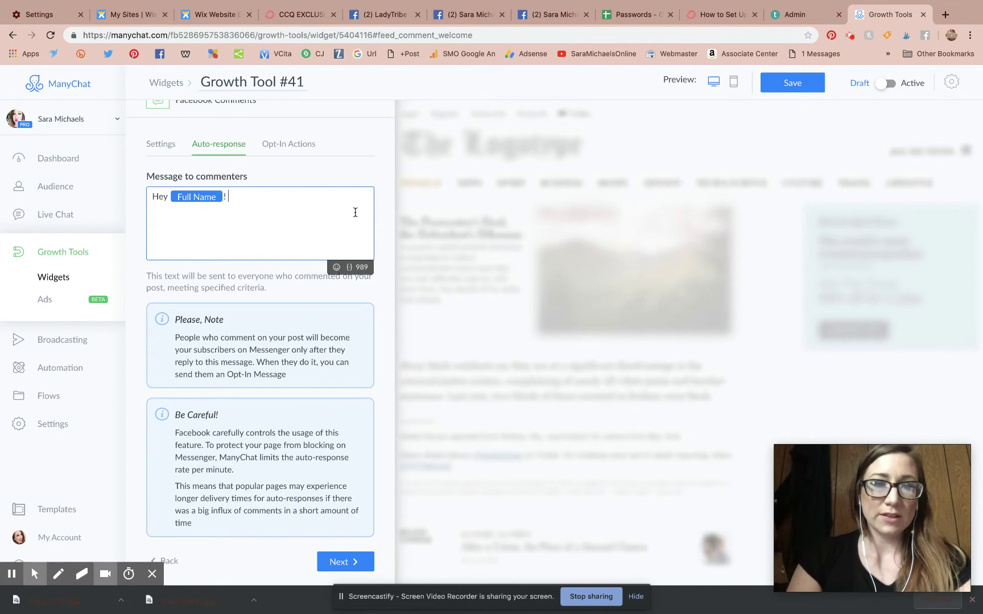
type("befor3e")
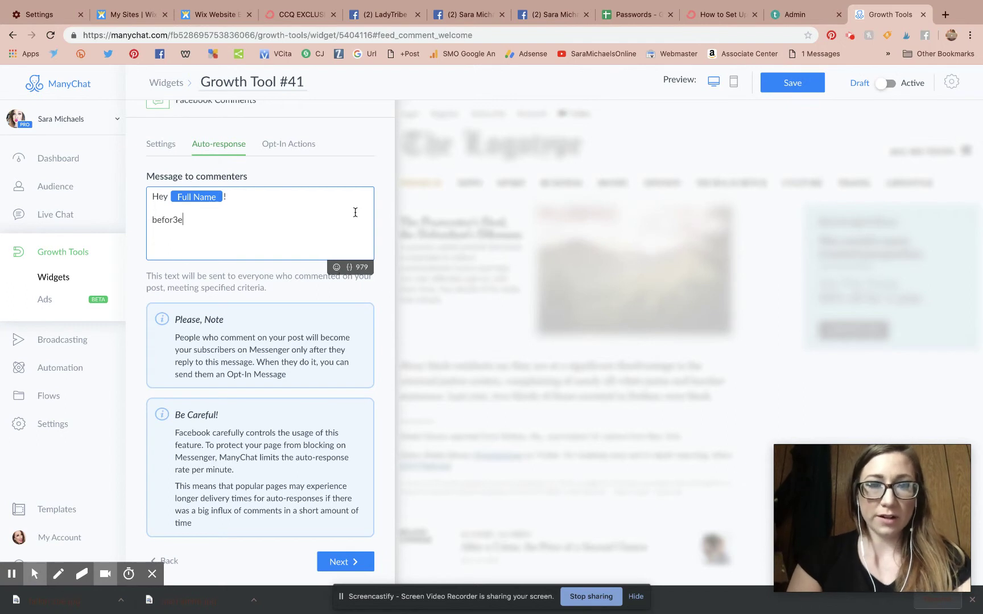
left_click(226, 222)
key("BackSpace")
key("BackSpace")
key("BackSpace")
key("BackSpace")
type("before I can")
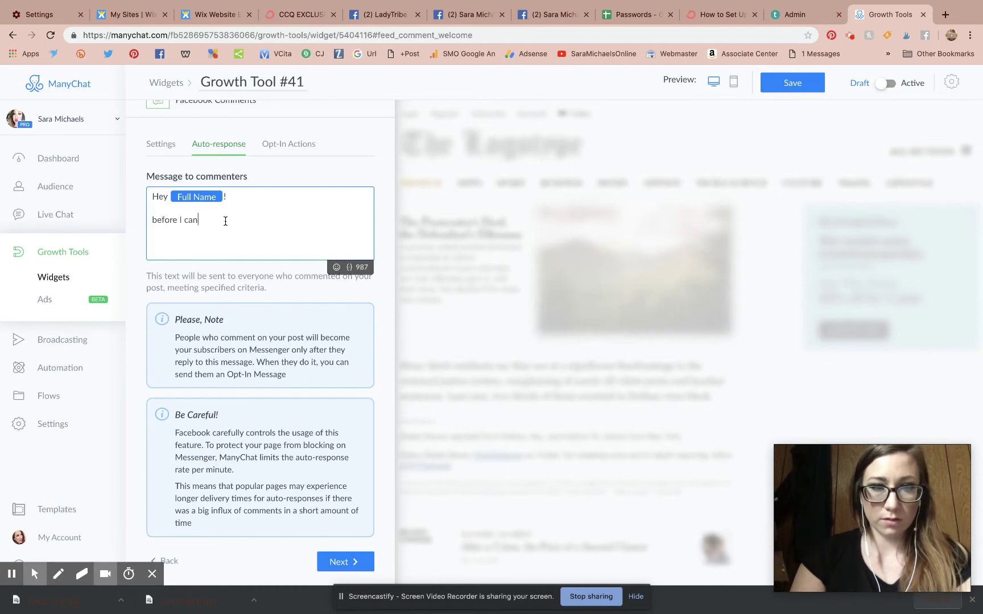
type(" add you to our top se")
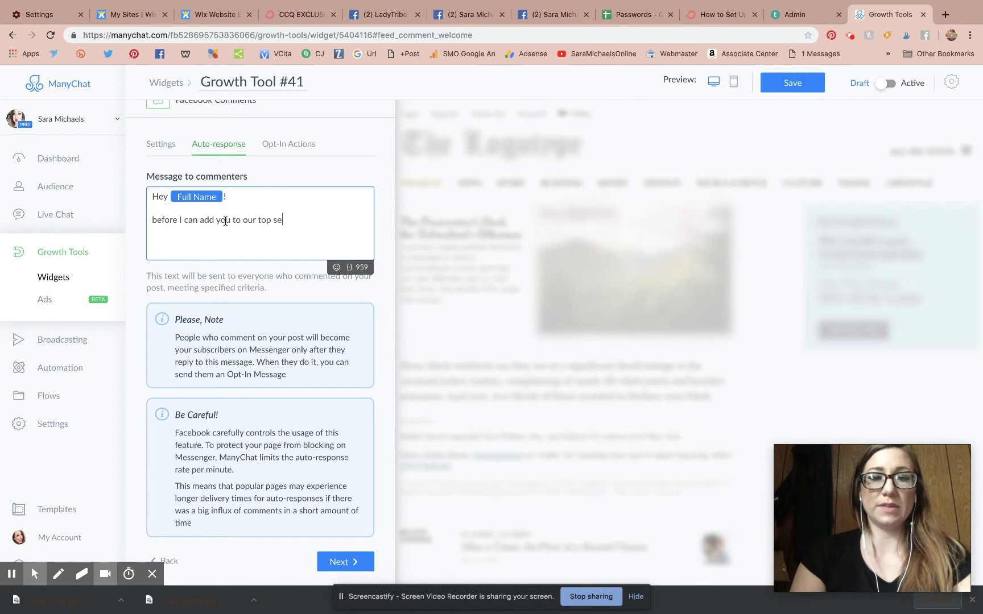
type("cret update list .")
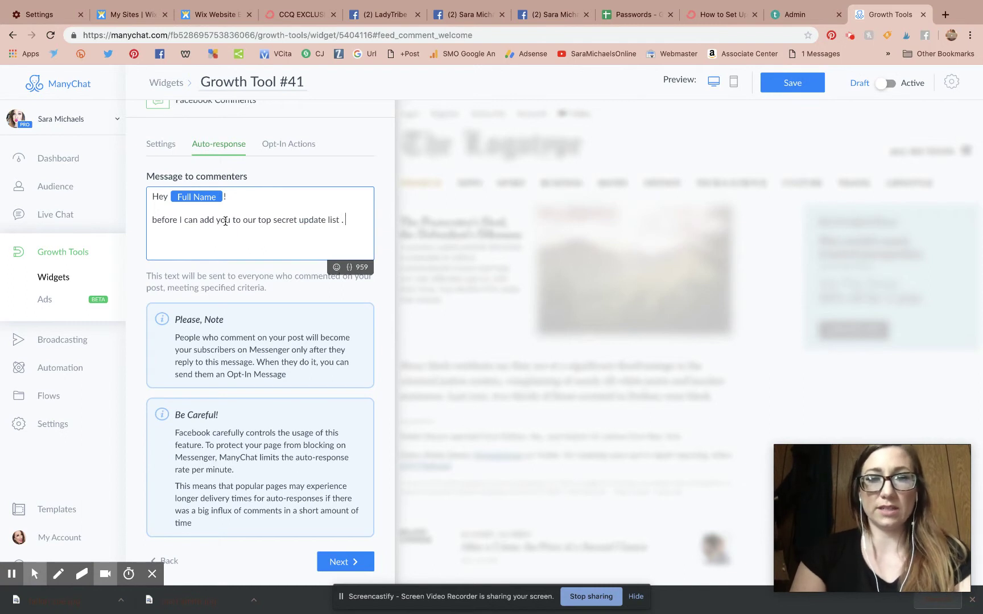
type(" . .")
key("Return")
type("pLEA")
key("BackSpace")
key("BackSpace")
type("PLEASE CONFIRM by ty")
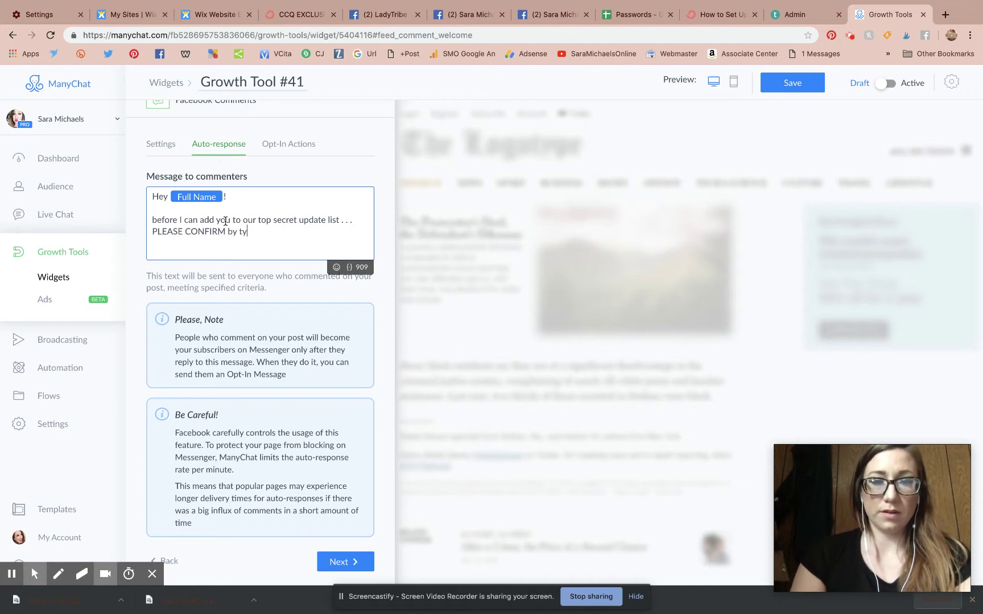
key("BackSpace")
key("BackSpace")
key("BackSpace")
key("BackSpace")
key("BackSpace")
key("BackSpace")
key("BackSpace")
key("BackSpace")
key("BackSpace")
key("BackSpace")
key("BackSpace")
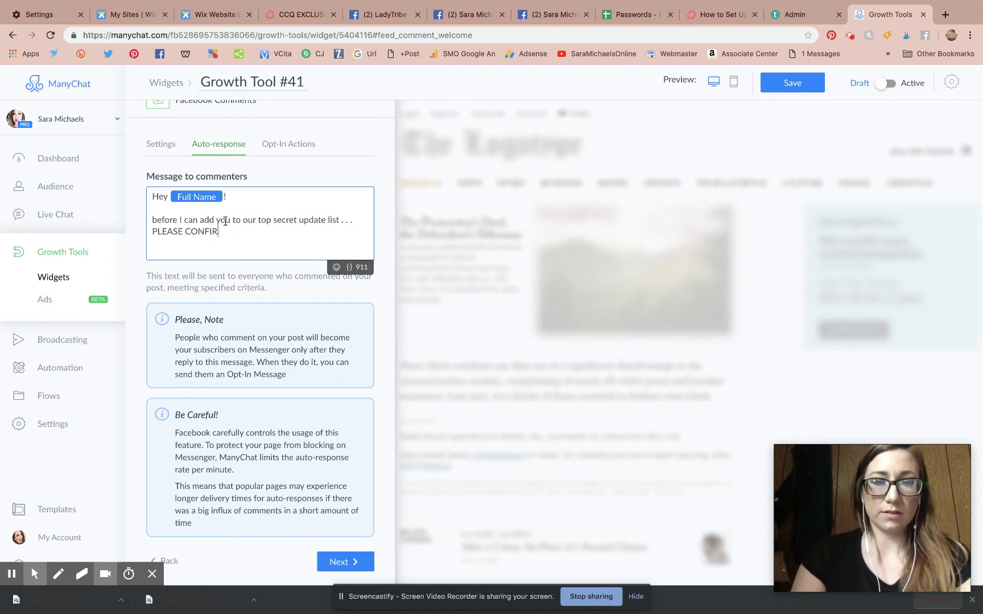
key("BackSpace")
key("BackSpace")
key("BackSpace")
key("BackSpace")
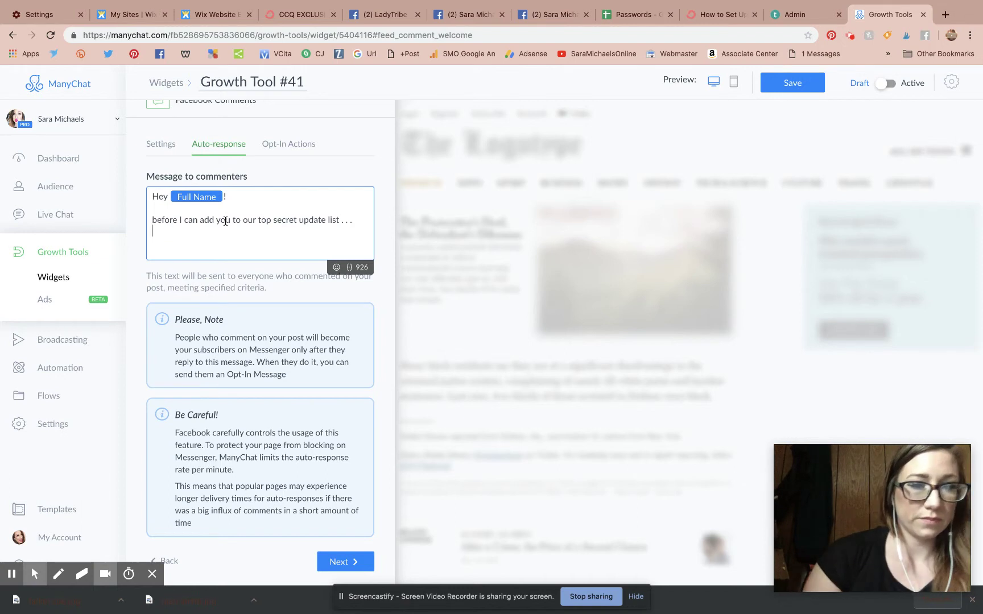
Add the line 'please type "YES" to confirm' to the commenter message, with one pointing-hand emoji before "YES"
type("lease typ")
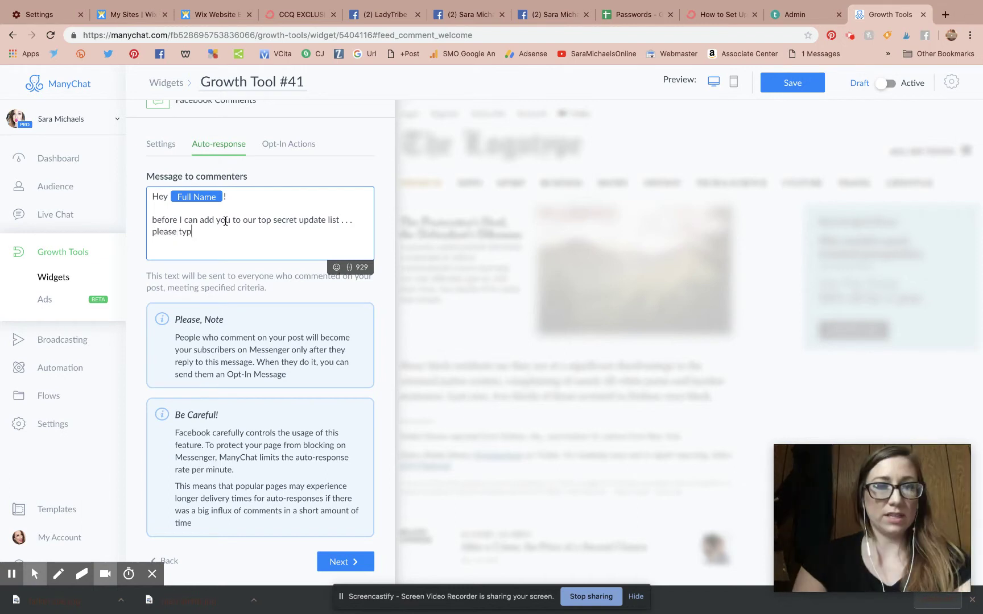
type("e \"YES\" to confirm")
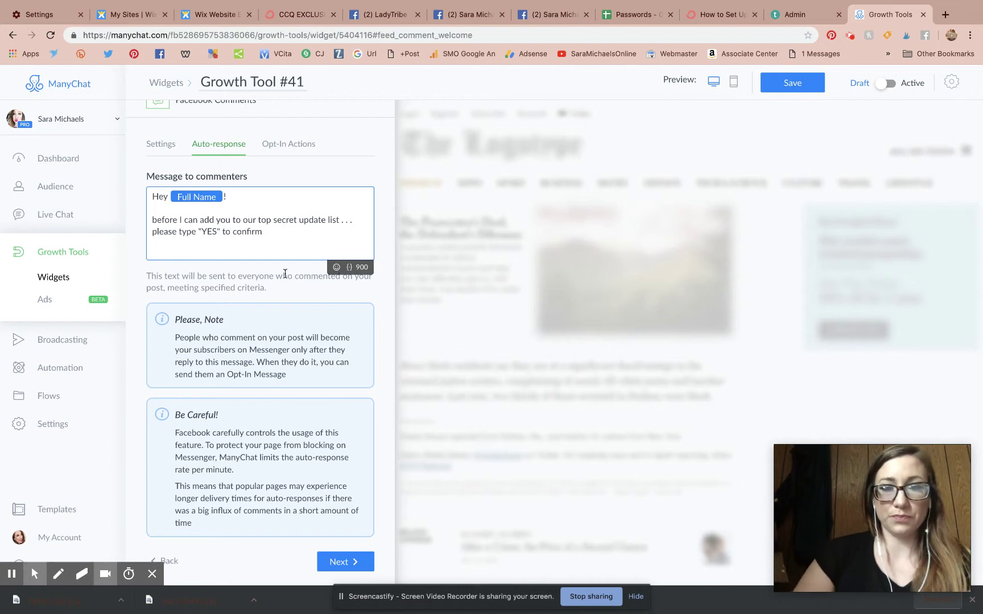
left_click(337, 266)
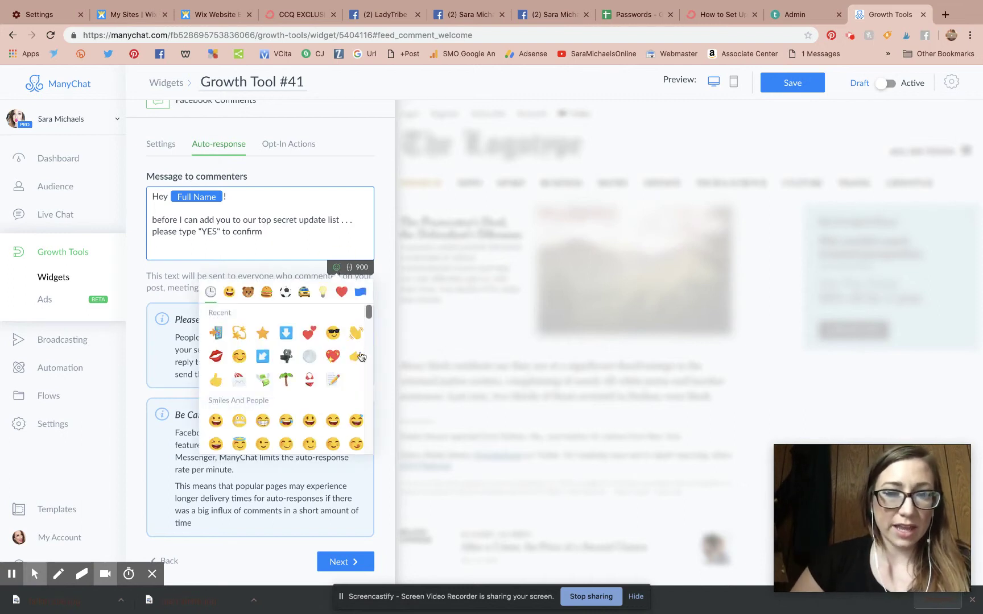
left_click(192, 225)
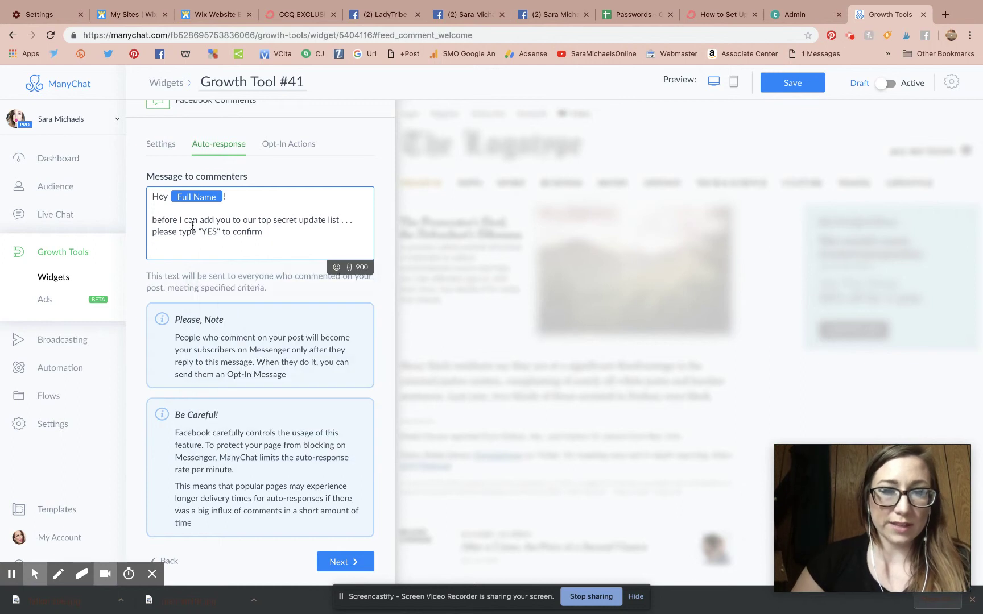
left_click(337, 271)
left_click(356, 356)
left_click(355, 356)
left_click(356, 357)
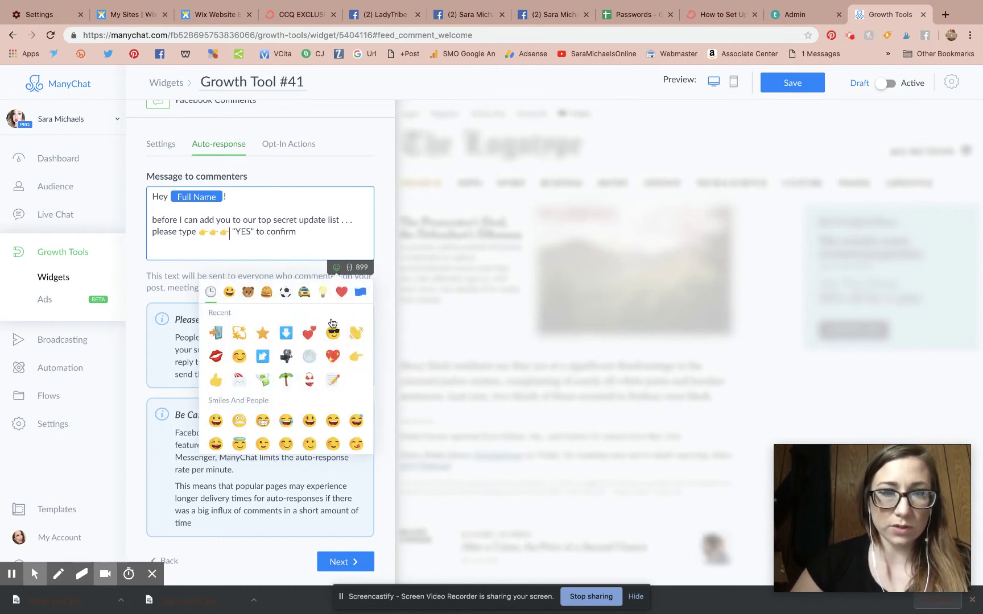
key("BackSpace")
key("BackSpace")
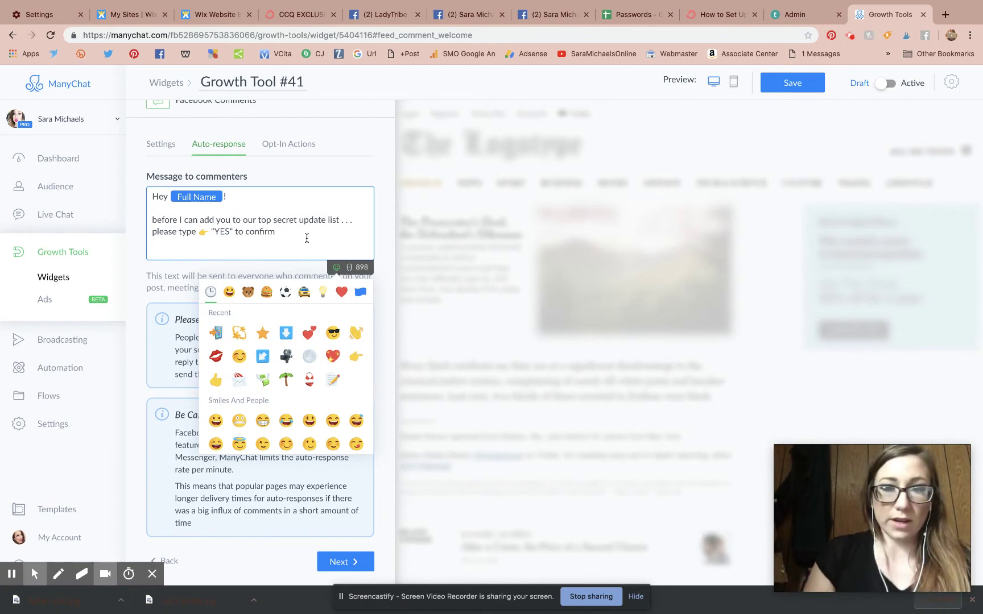
End the commenter message with a smiling-face emoji and a dizzy-star emoji after "confirm"
left_click(291, 243)
left_click(336, 267)
left_click(263, 356)
left_click(262, 333)
left_click(310, 239)
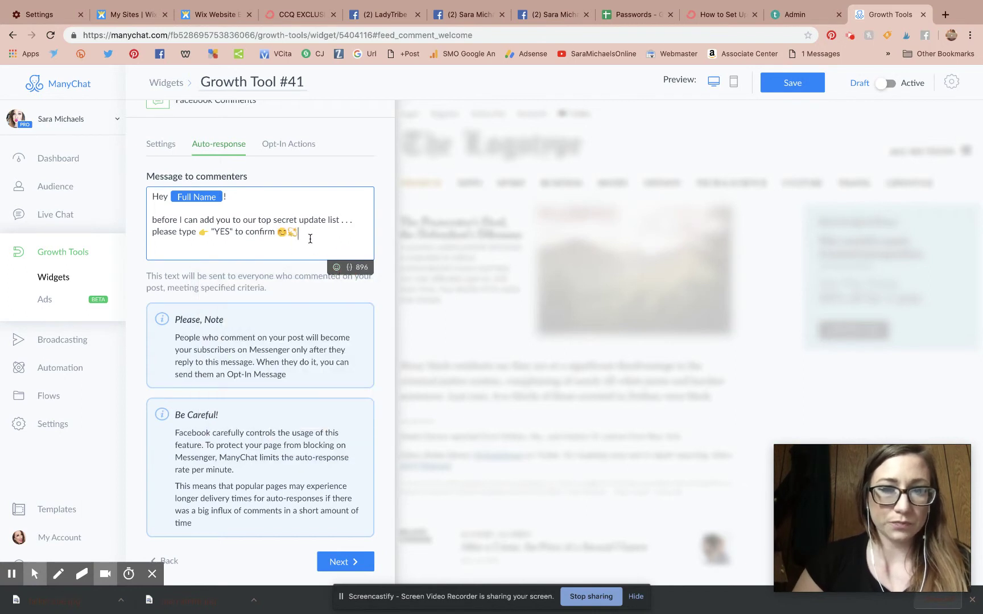
Continue to the opt-in actions, choose "Send to everyone who replies" and open the opt-in message for editing
scroll(311, 239, "down", 1)
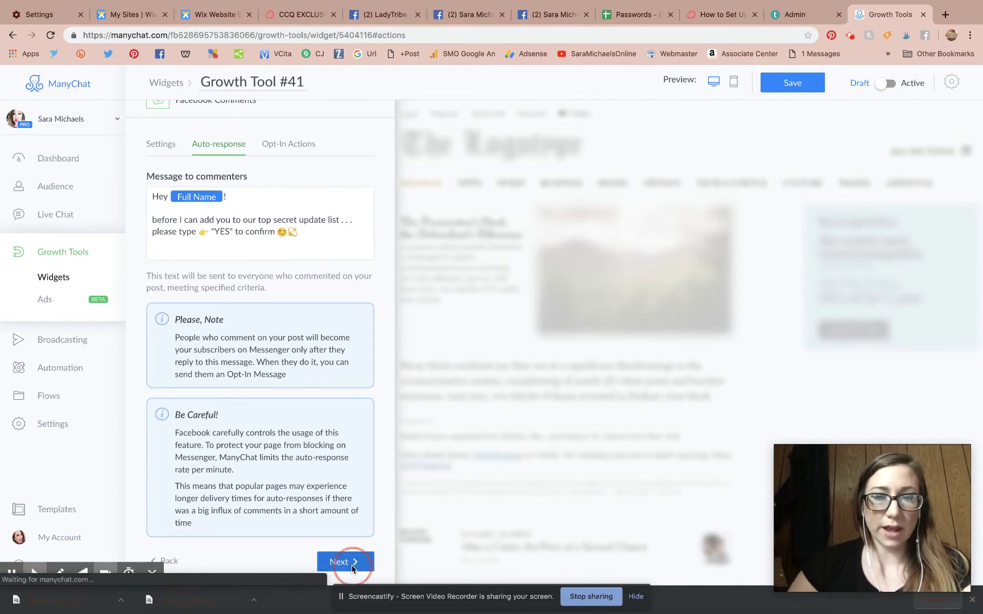
left_click(344, 562)
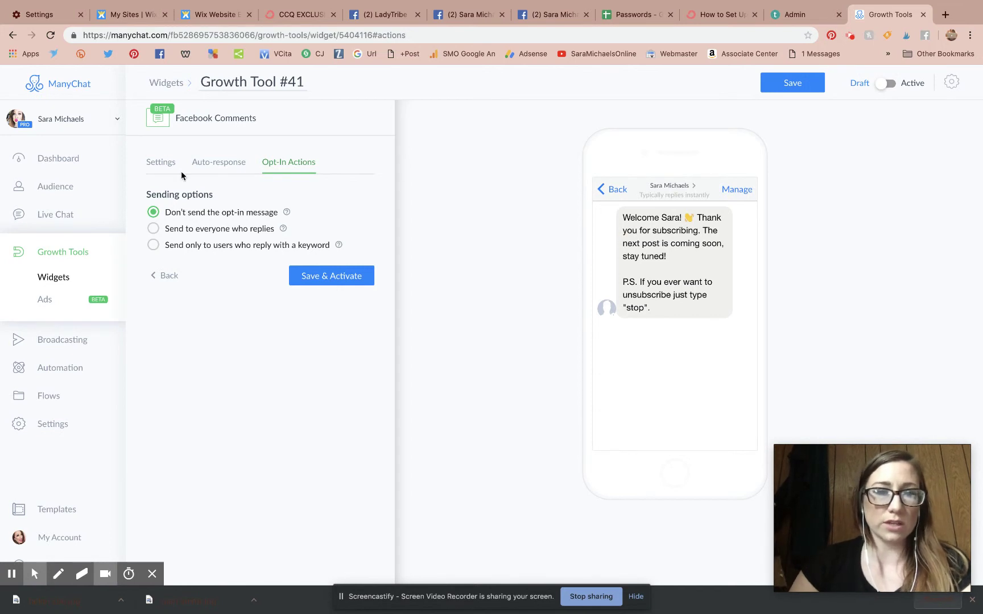
left_click(215, 229)
left_click(299, 295)
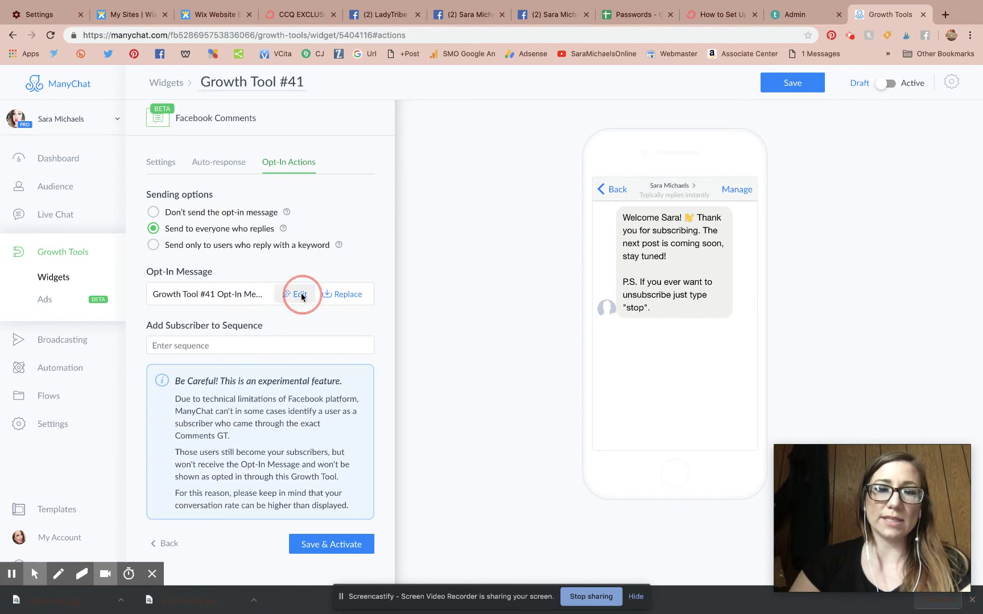
left_click(593, 145)
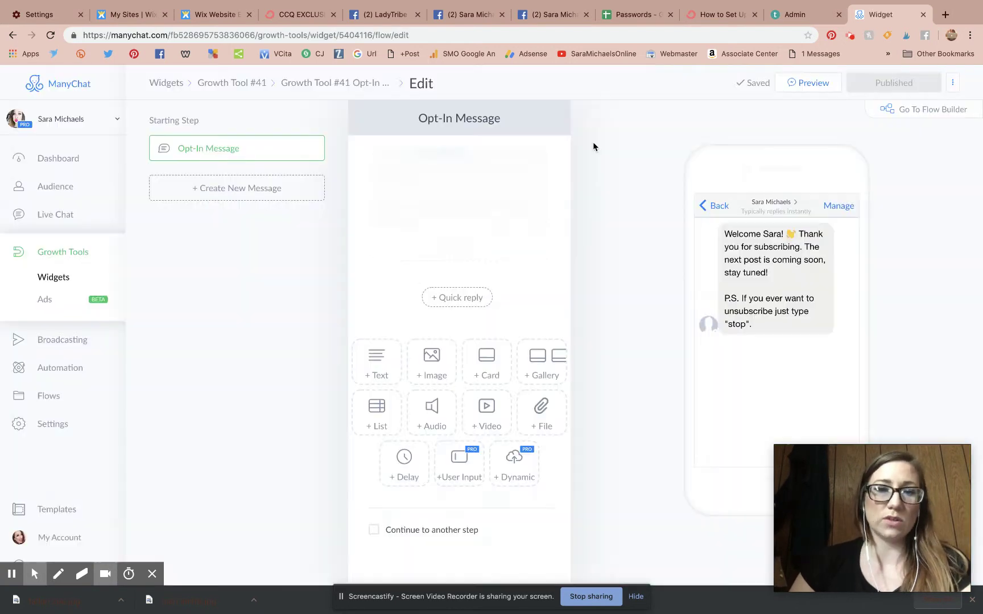
Replace the default opt-in message text with the greeting "YAY", the First Name variable and an exclamation mark
left_click_drag(415, 167, 321, 182)
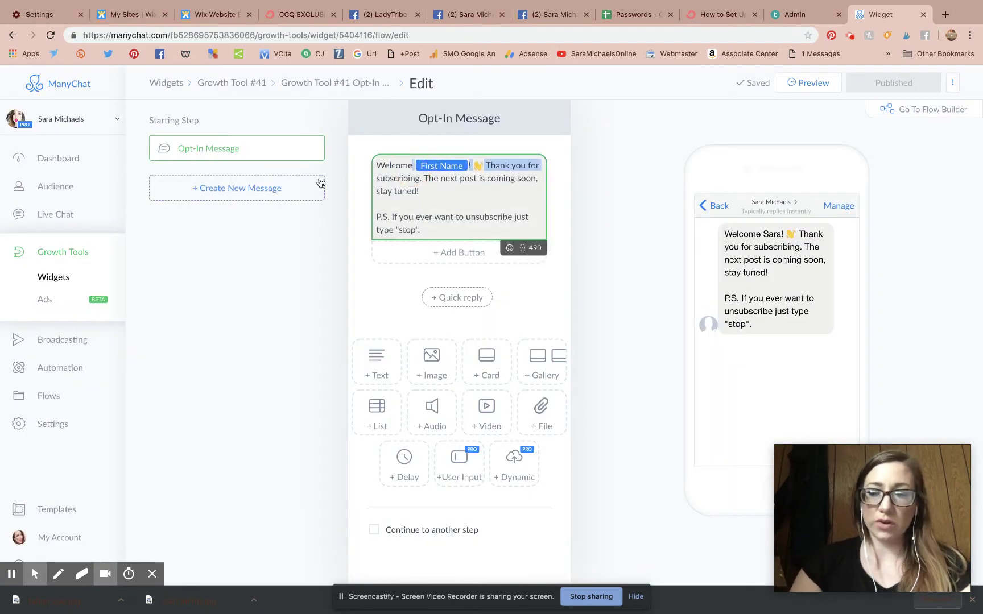
key("BackSpace")
type("yay")
left_click_drag(438, 215, 359, 140)
type("YAY!")
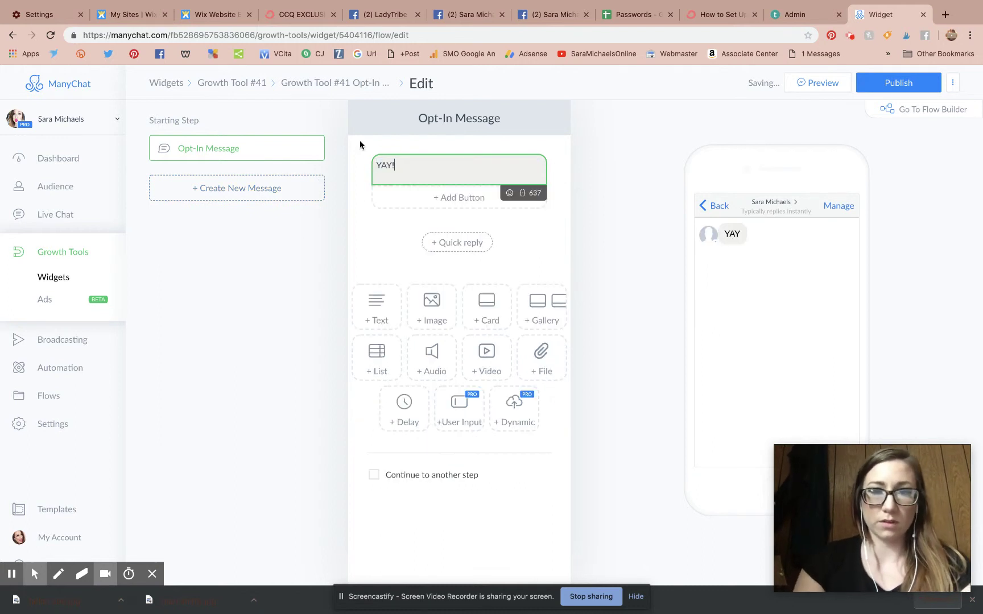
left_click(523, 193)
left_click(458, 218)
left_click(428, 171)
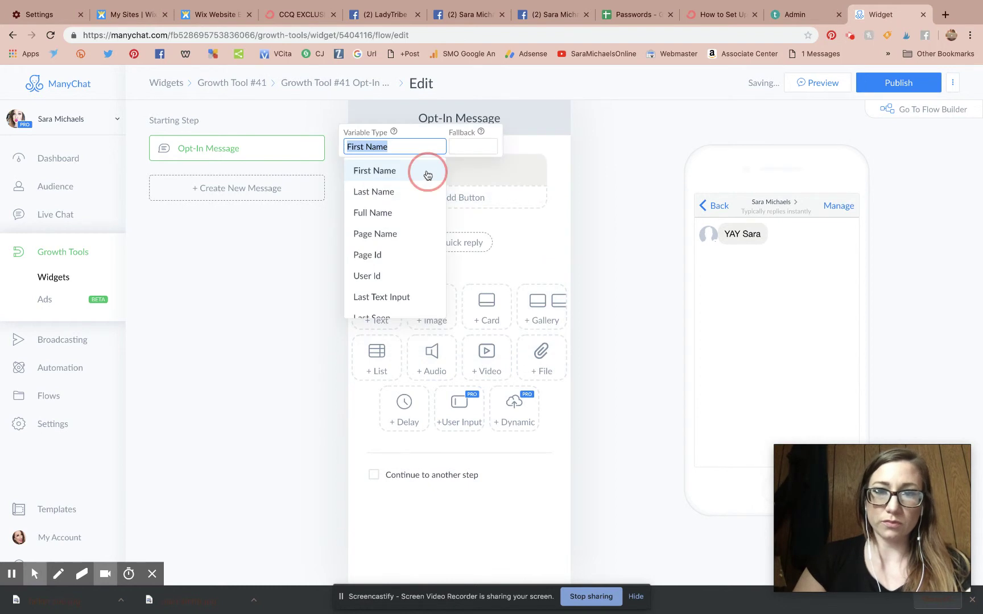
left_click(458, 167)
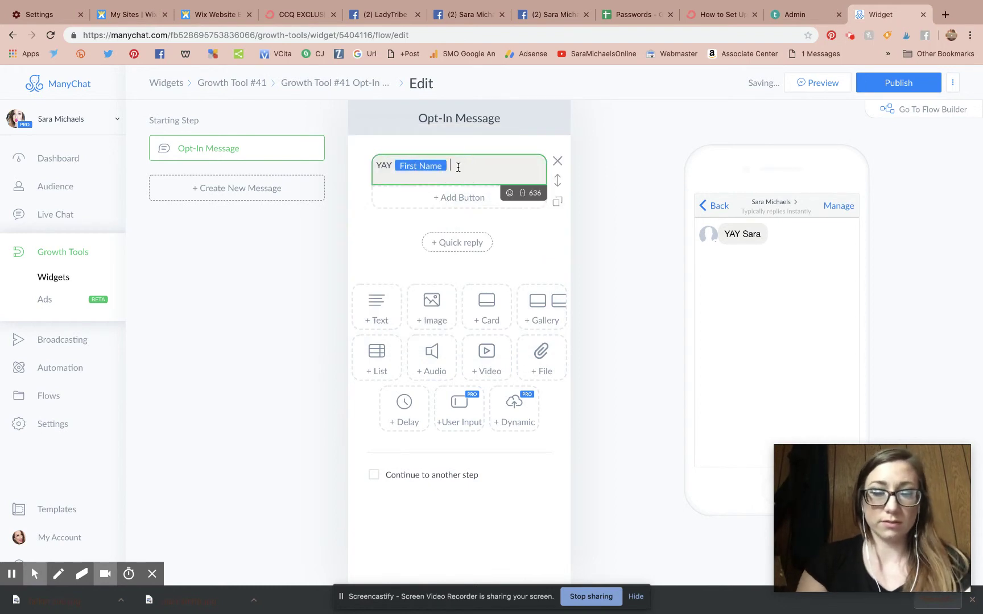
type("!")
Add a separate paragraph below the greeting reading "You're on the list!"
key("Return")
key("Return")
type("You'e")
key("BackSpace")
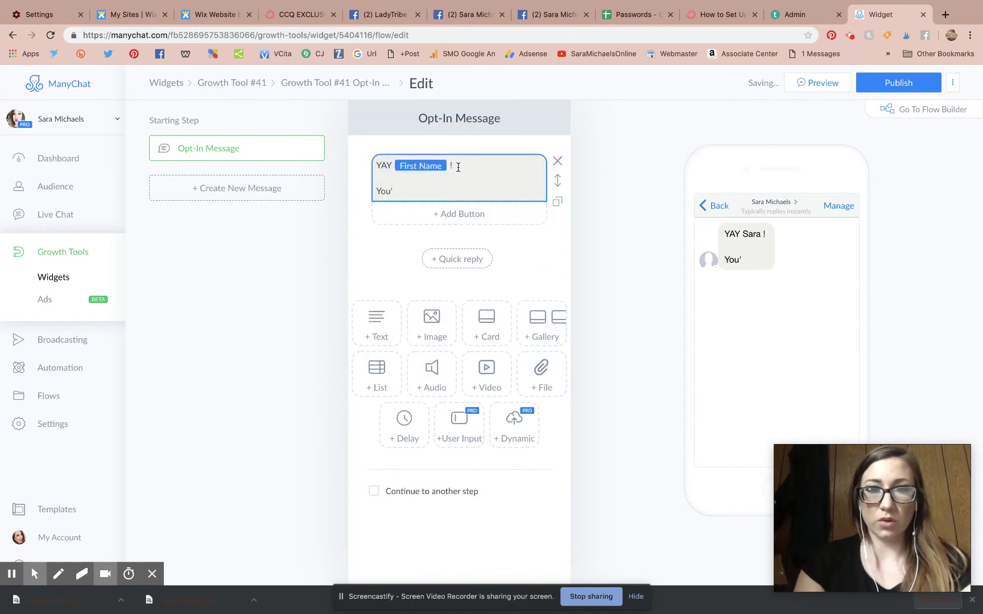
type("re on the")
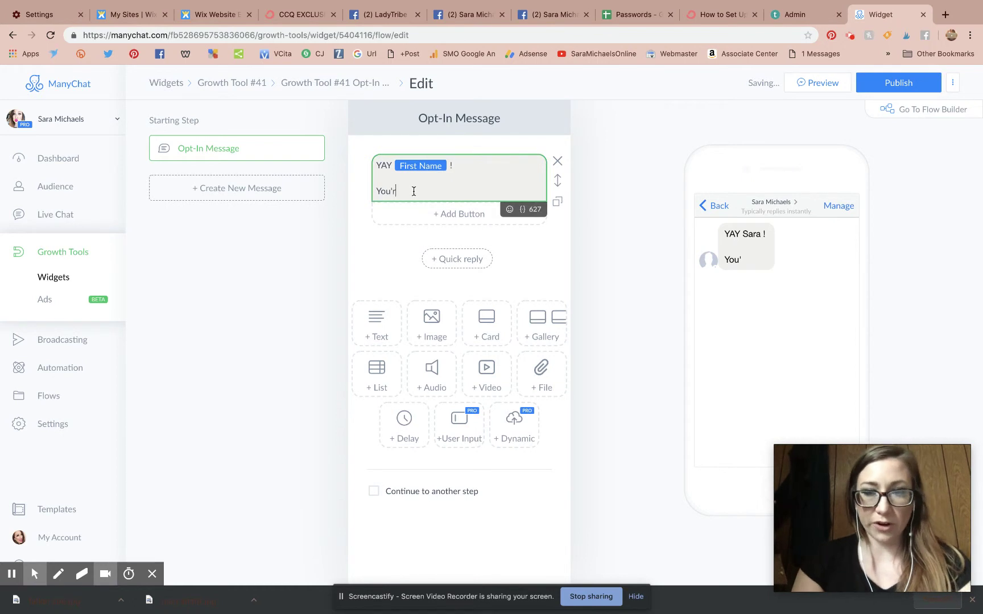
key("BackSpace")
key("BackSpace")
key("BackSpace")
type("he list! ")
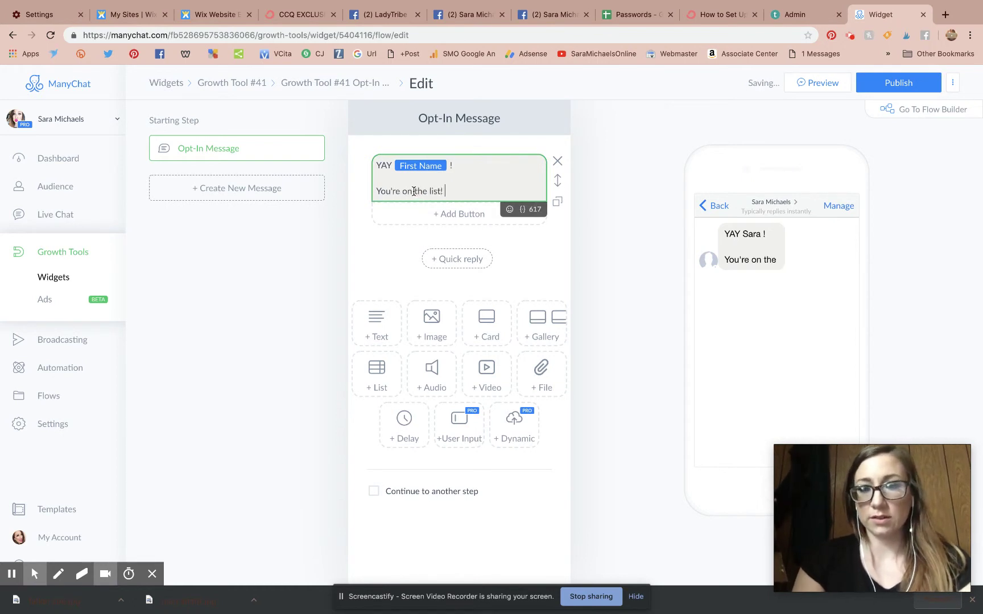
Continue the paragraph with "You will receive a link to the visual presentation livestream HERE via messenger."
type("You will rec")
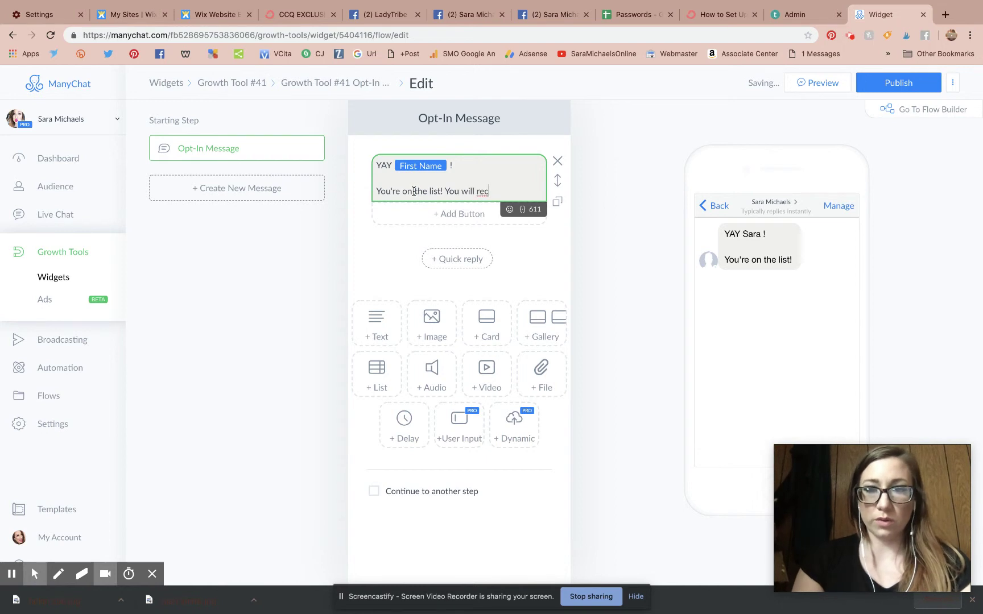
type("eive a link to the")
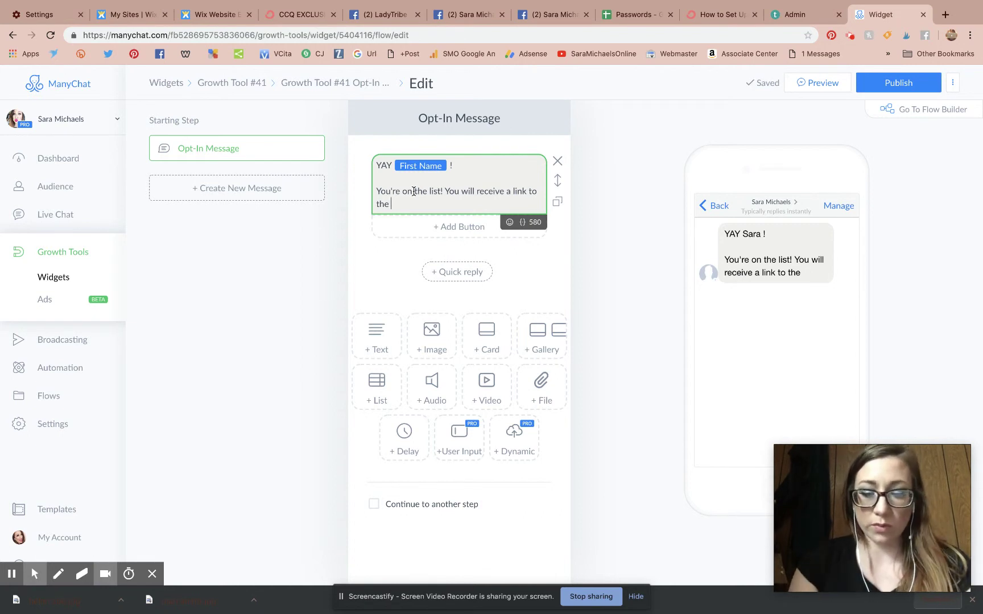
type("visual presne")
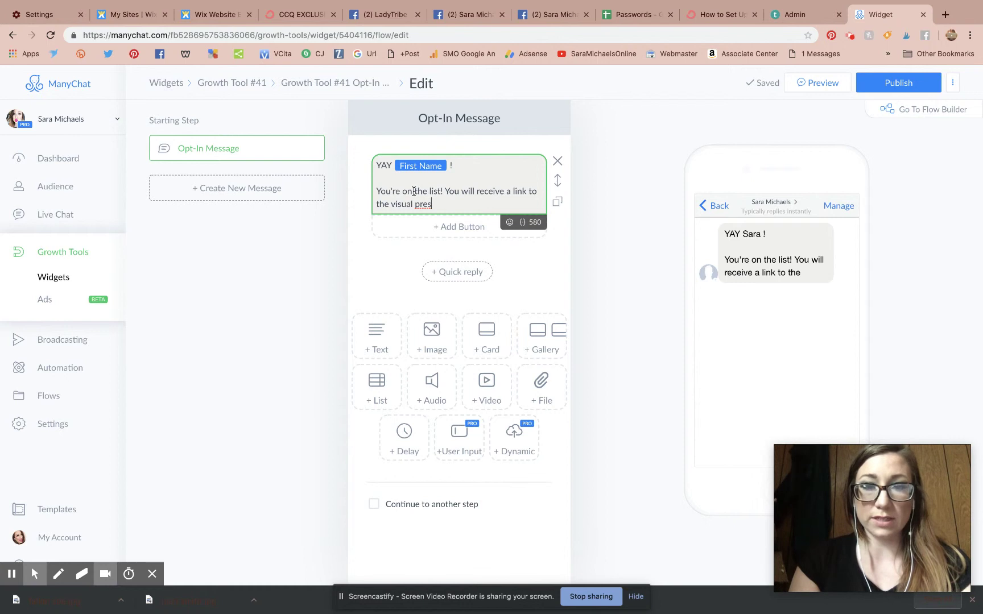
key("BackSpace")
key("BackSpace")
type("entation livestream ")
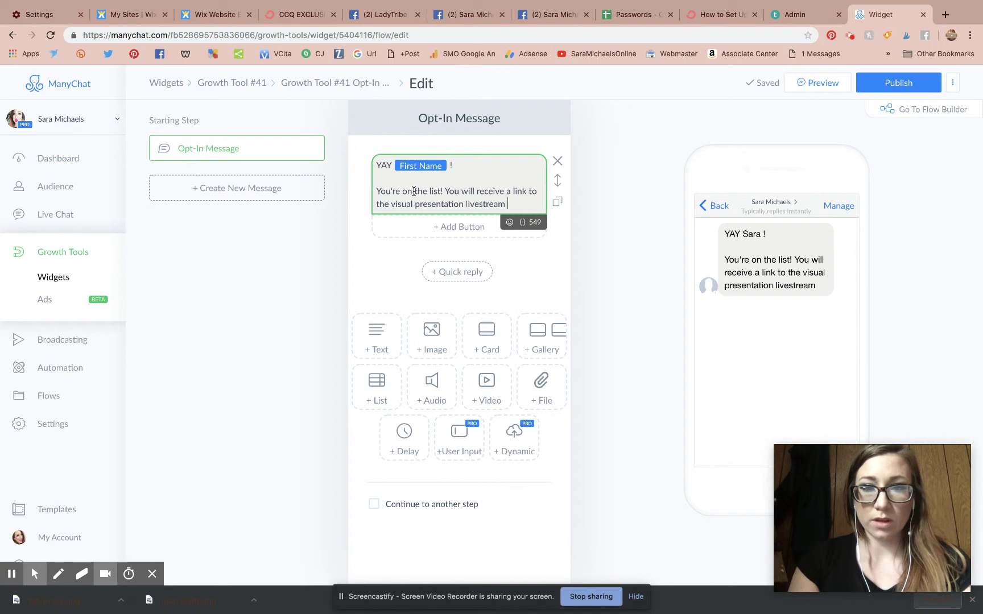
type("HERE fia")
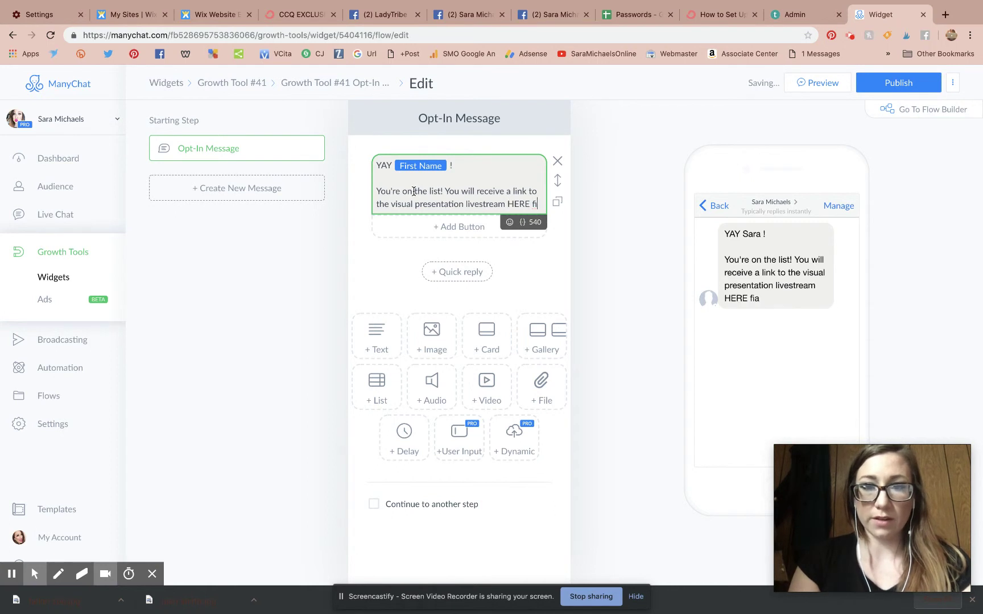
key("BackSpace")
key("BackSpace")
type("via messenger.")
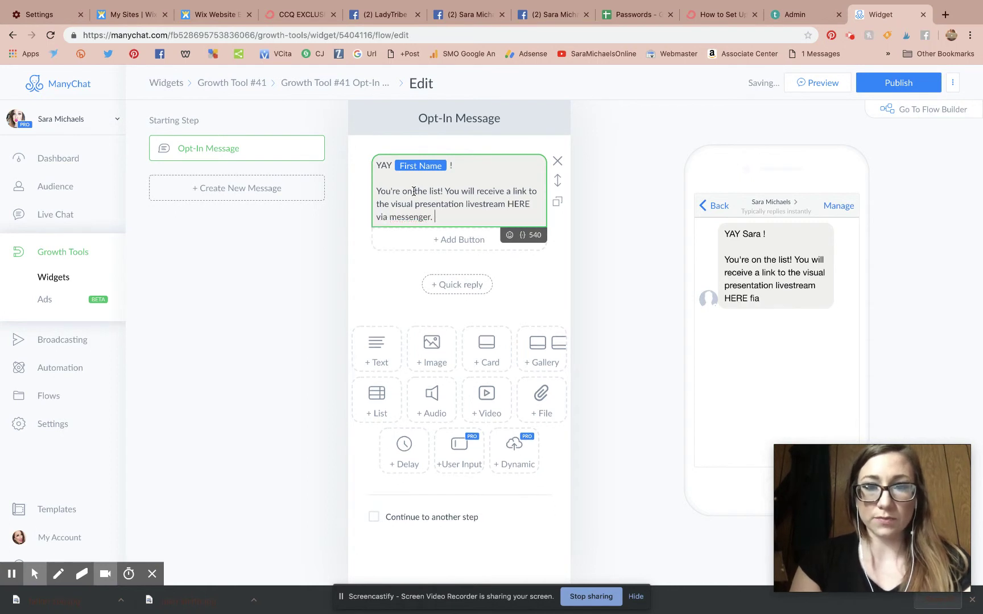
Sign off with "xo" and the sender's first name on separate lines, and start a postscript reading "PS - to stay updated"
key("Return")
key("Return")
type("xo")
key("Return")
type("Sara")
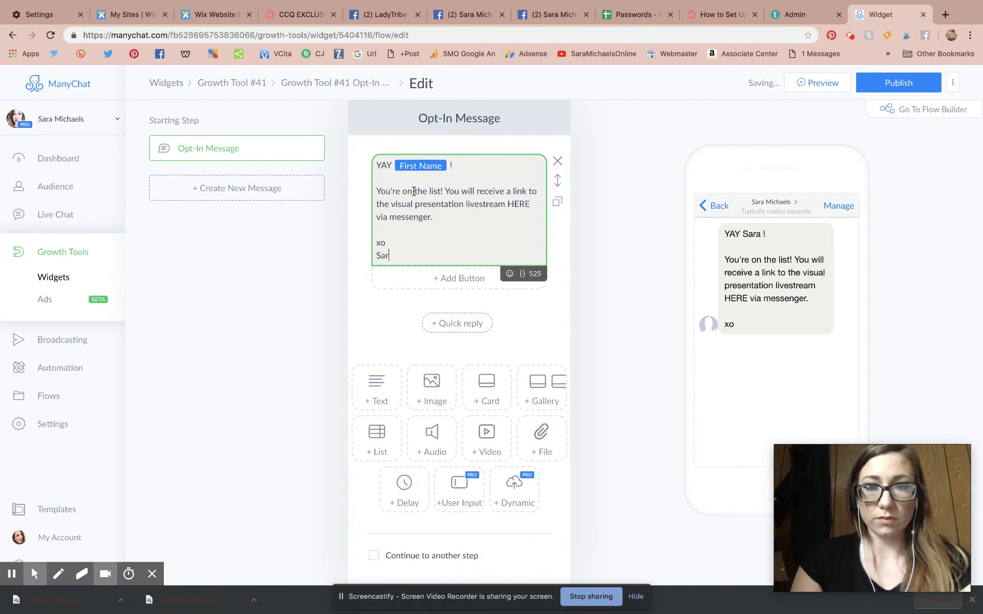
key("Return")
key("Return")
type("PS - to stay updated")
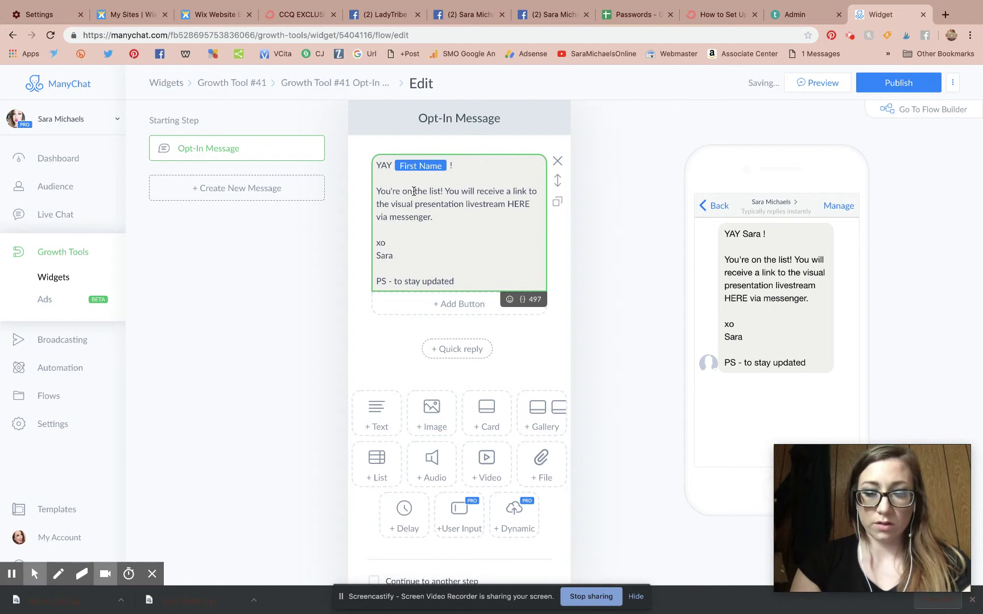
type(" remem")
key("BackSpace")
key("BackSpace")
type("please be sure you a")
key("BackSpace")
key("BackSpace")
key("BackSpace")
key("BackSpace")
key("BackSpace")
key("BackSpace")
key("BackSpace")
key("BackSpace")
key("BackSpace")
key("BackSpace")
key("BackSpace")
key("BackSpace")
key("BackSpace")
key("BackSpace")
key("BackSpace")
key("BackSpace")
key("BackSpace")
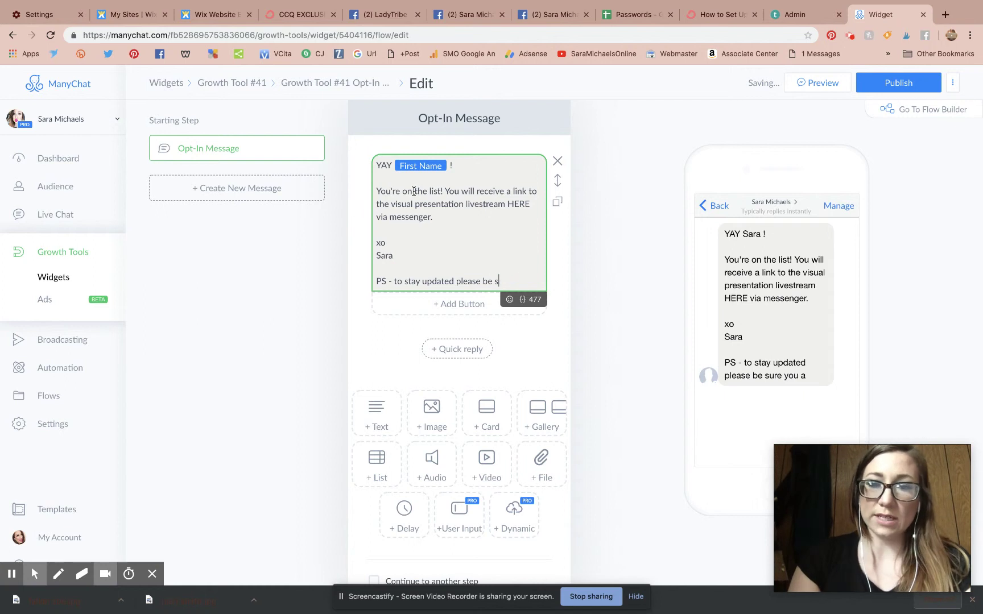
type("on fu")
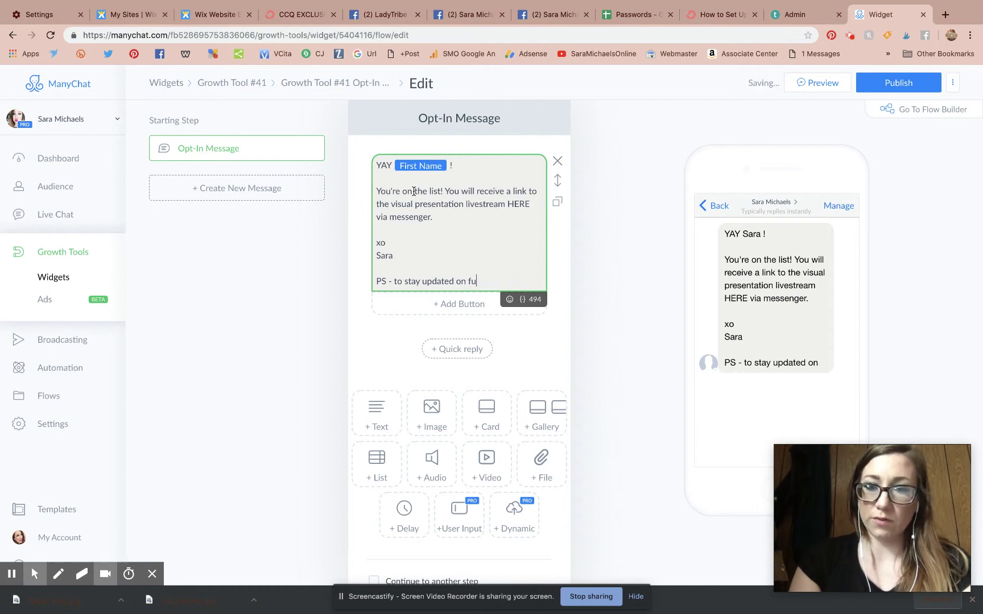
type("tuee face")
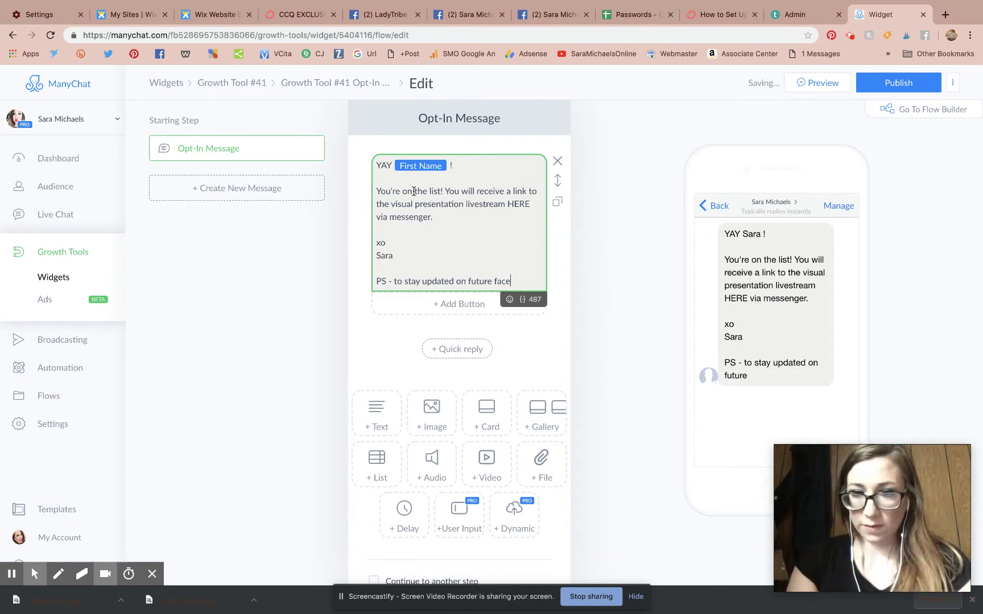
type("book happenings")
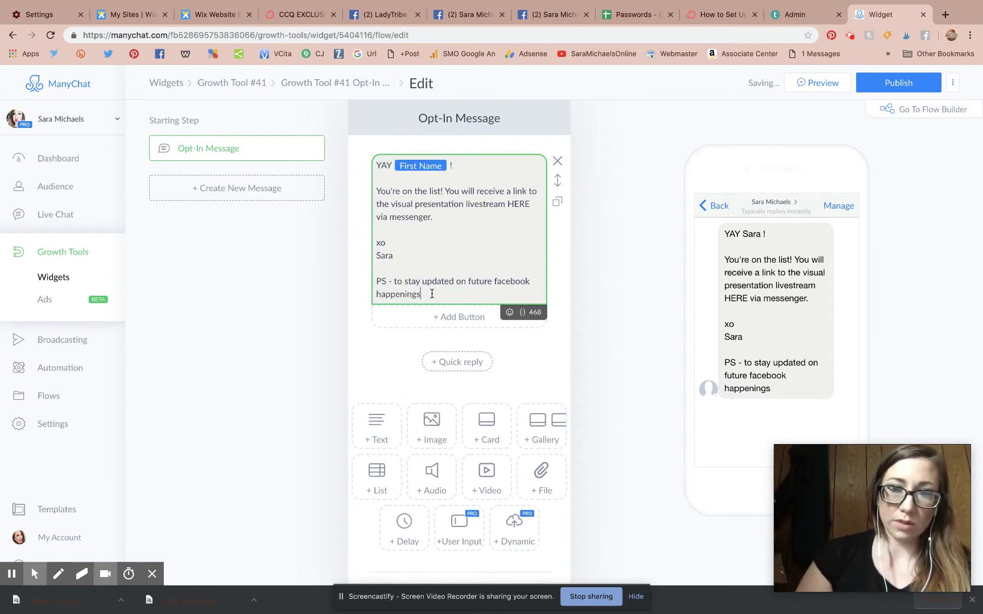
left_click_drag(431, 293, 457, 281)
key("BackSpace")
Finish the postscript with "; make sure you're connected on my public page" followed by the phone-with-arrow and two-hearts emojis
type("; ")
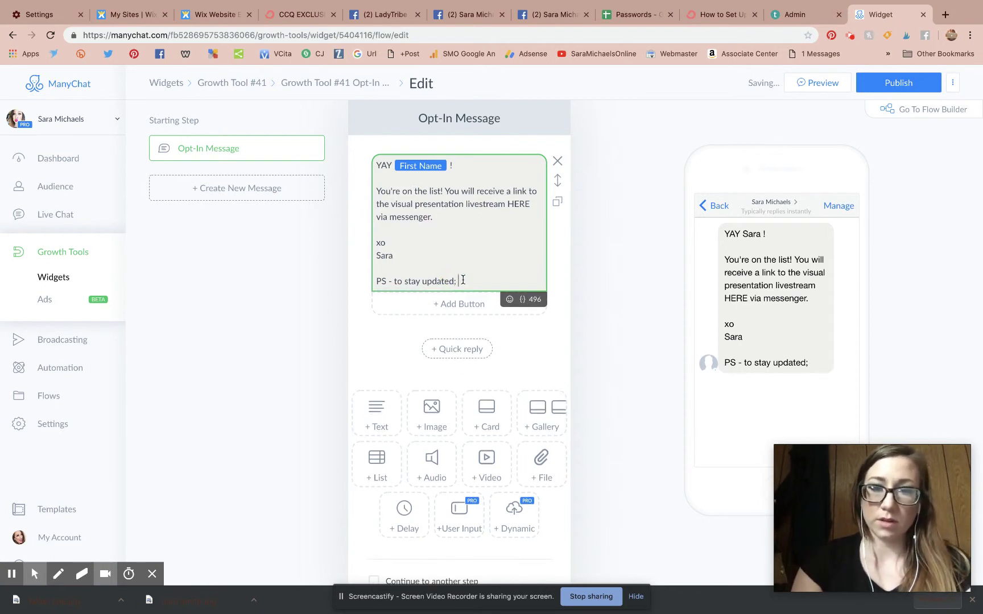
type("make sure y")
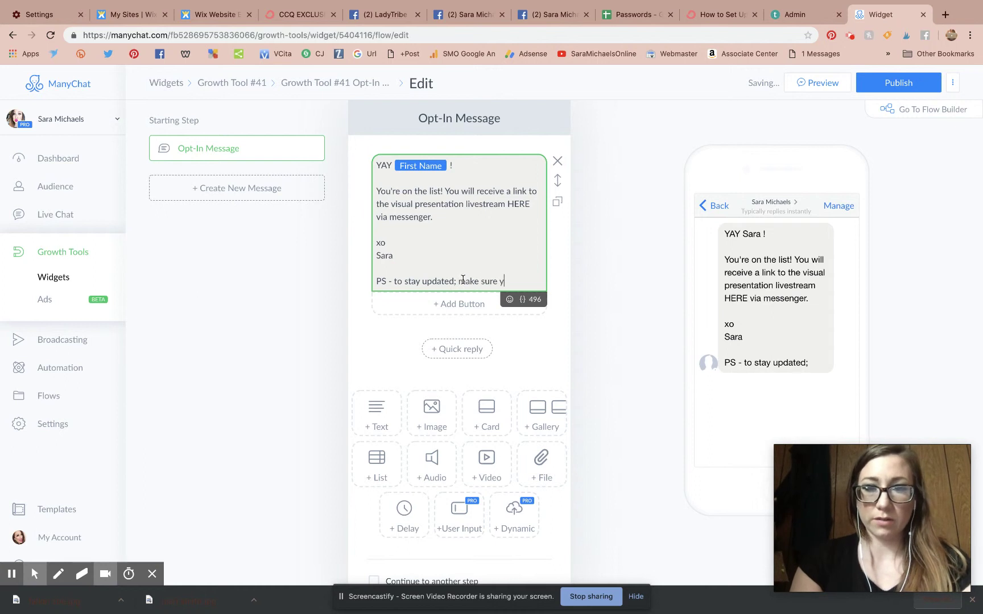
type("ou're connected o")
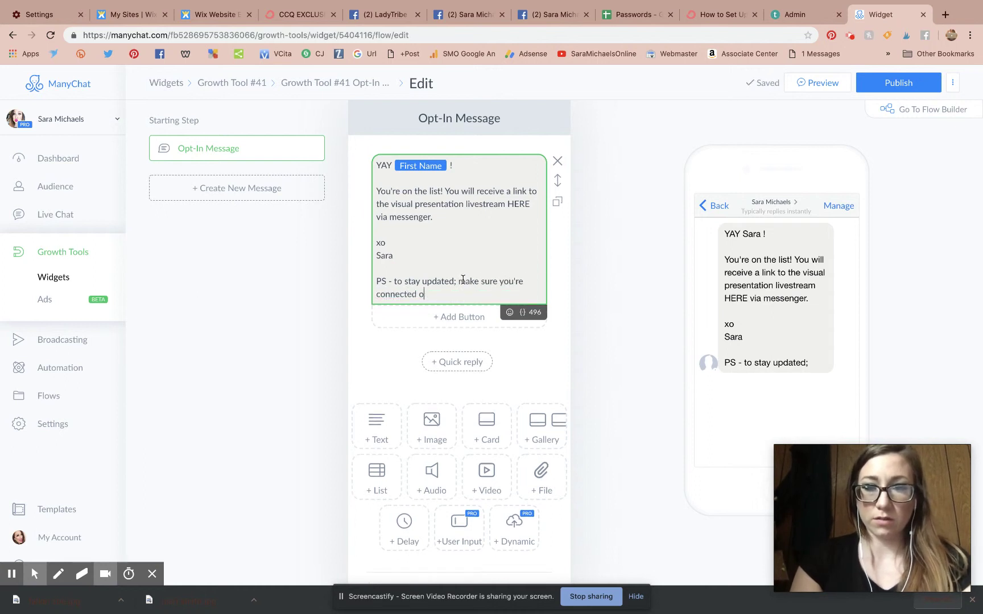
type("n my public page")
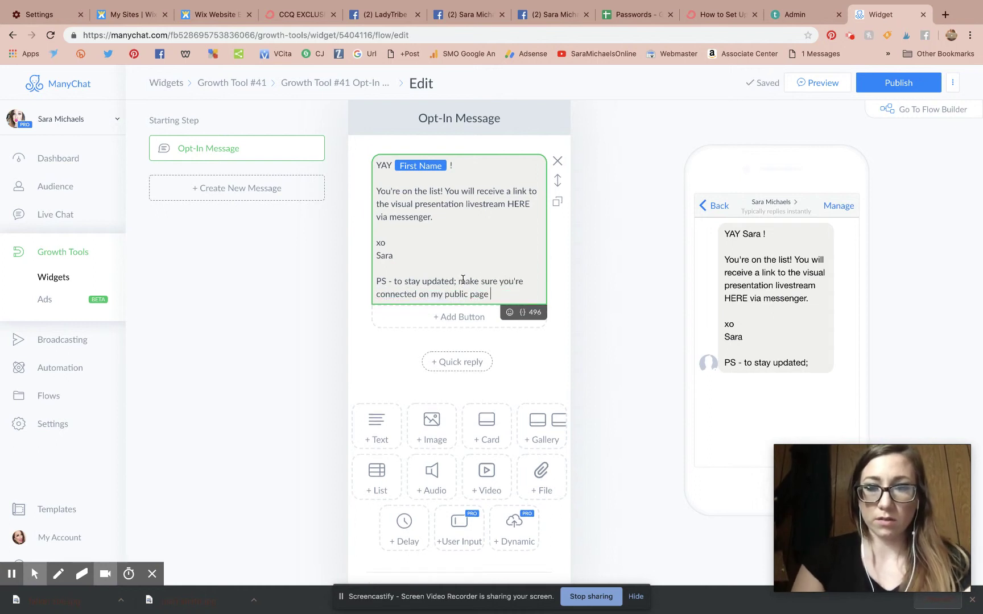
left_click(510, 313)
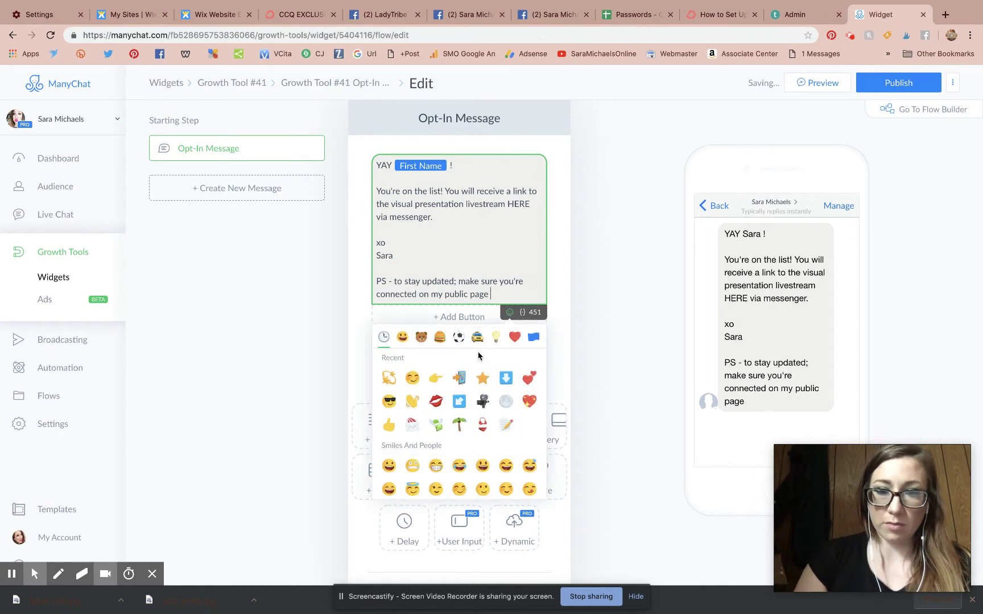
left_click(459, 377)
left_click(529, 378)
left_click(530, 293)
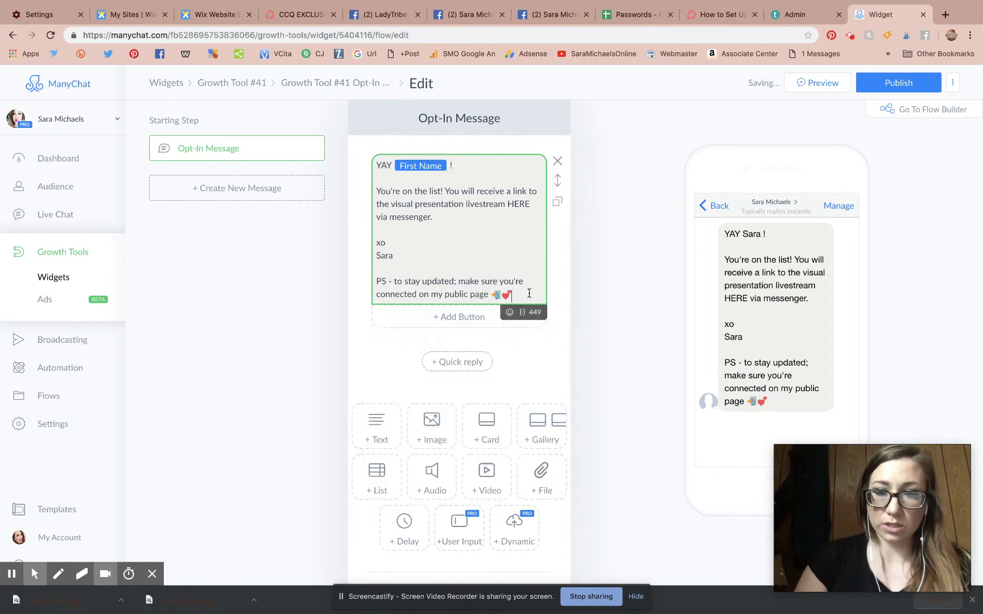
Start a new line in the message reading 'TIP: once you click "like" be sure you've selected "see first" so'
key("Return")
type("tip")
key("BackSpace")
key("BackSpace")
key("BackSpace")
type("TIP")
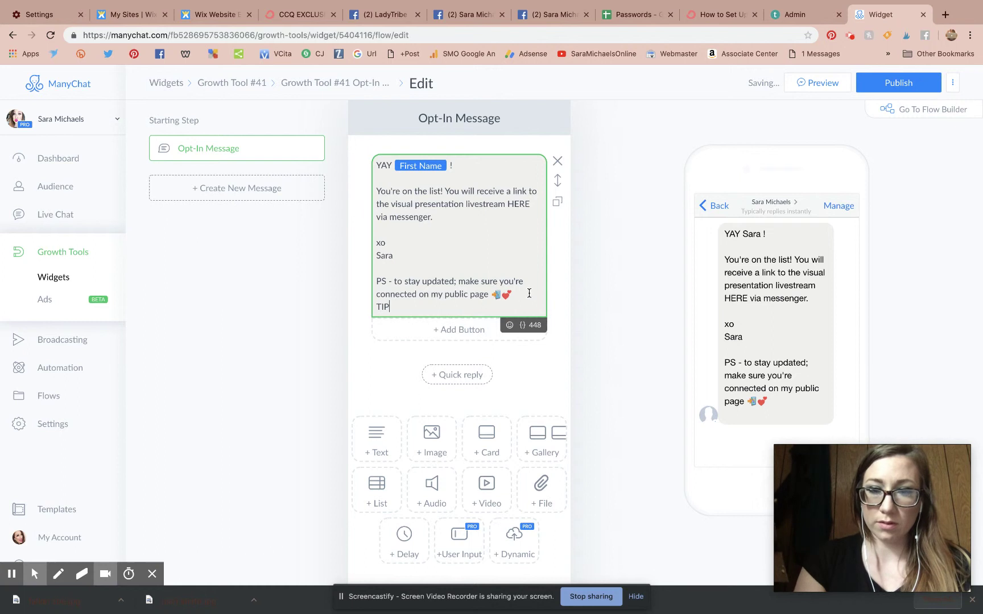
type(": once you ")
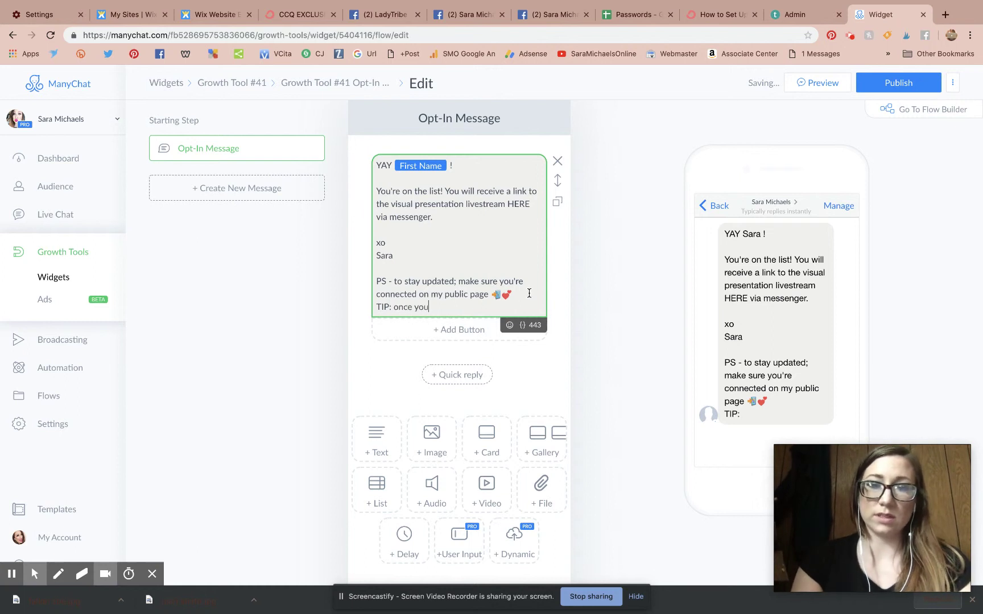
type("click \"li")
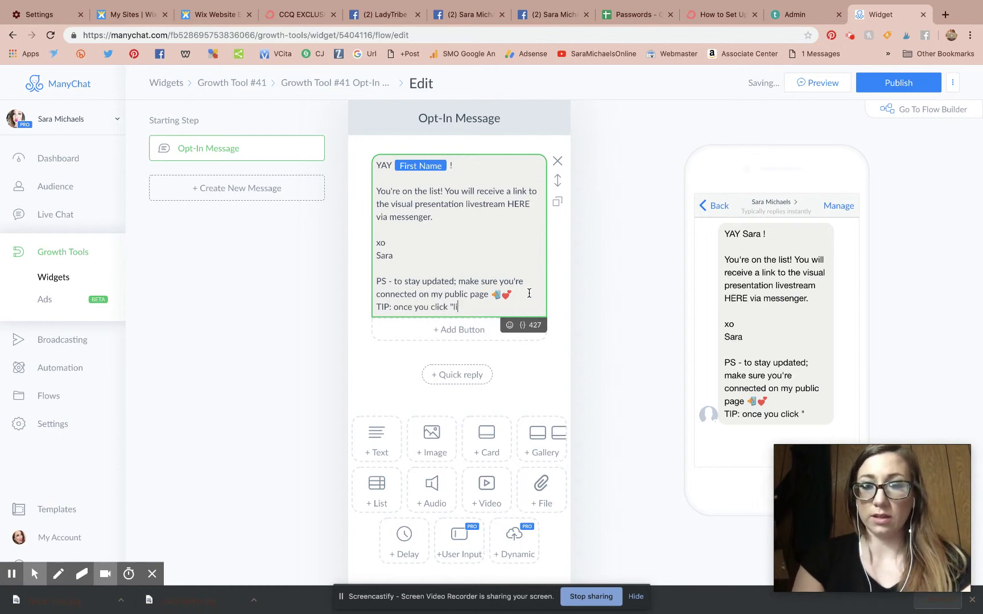
type("ke\" be sure you'v")
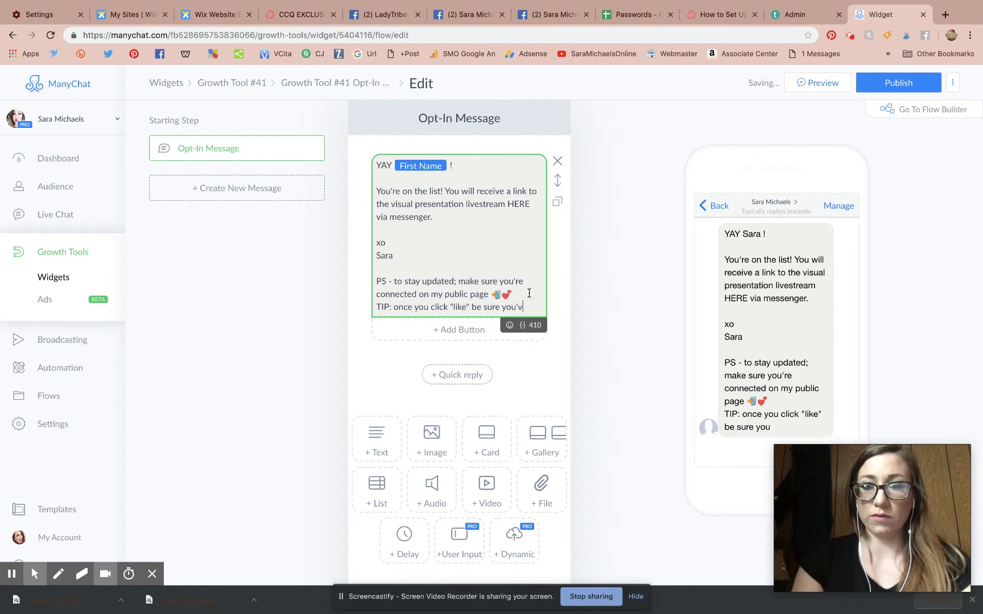
type("e selected \"see f")
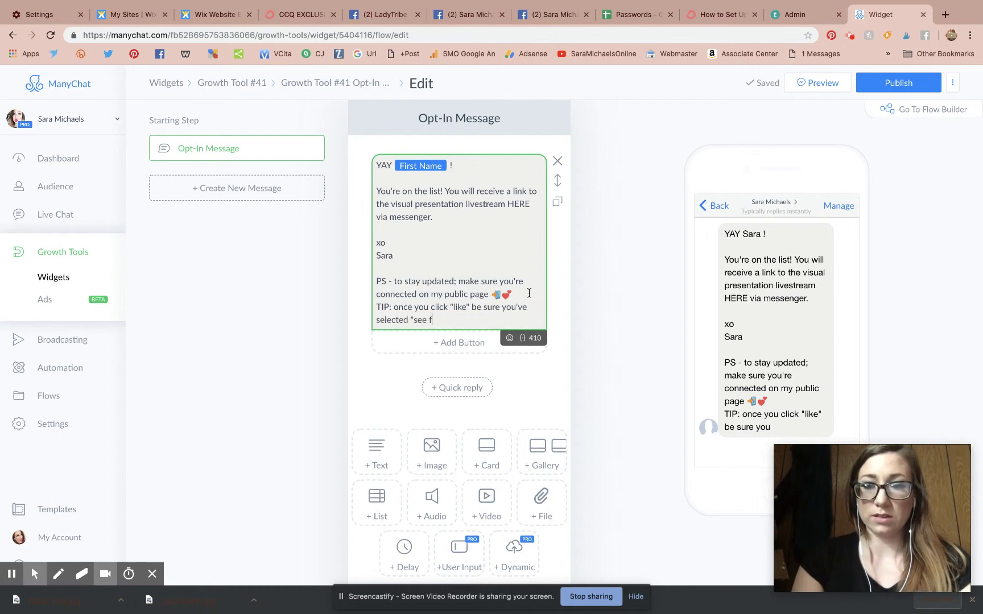
type("irst\" so")
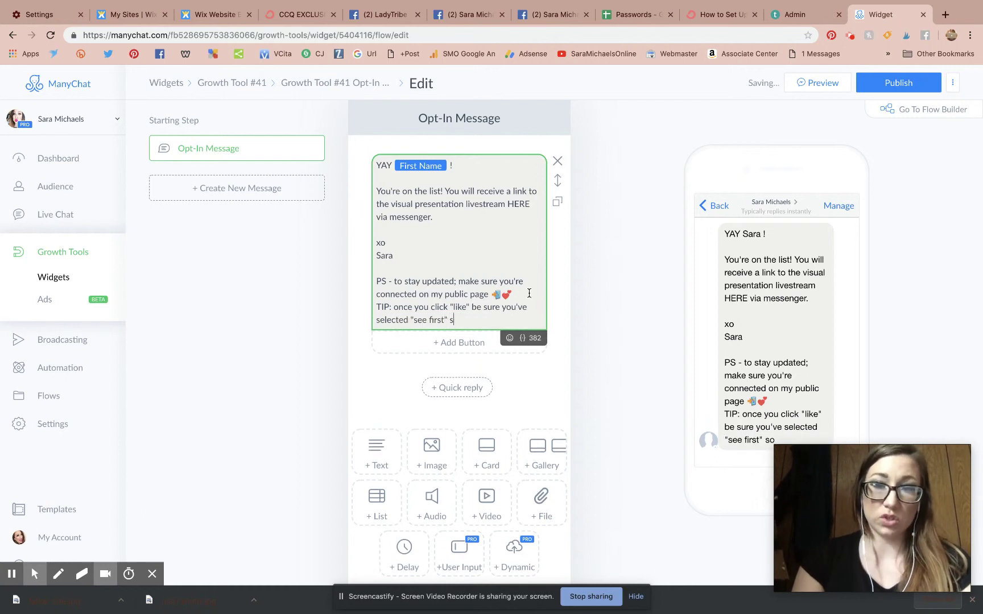
Complete the tip line with the words "ACTUALLY SEE my posts!"
key("Escape")
left_click(479, 319)
type("ACTUALLY ")
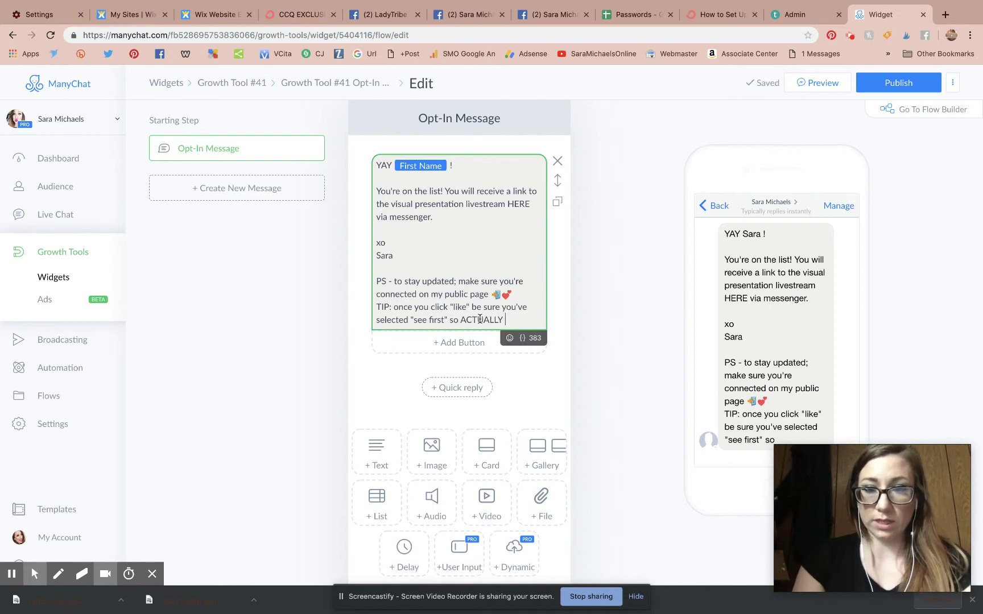
type("SEE my posts!")
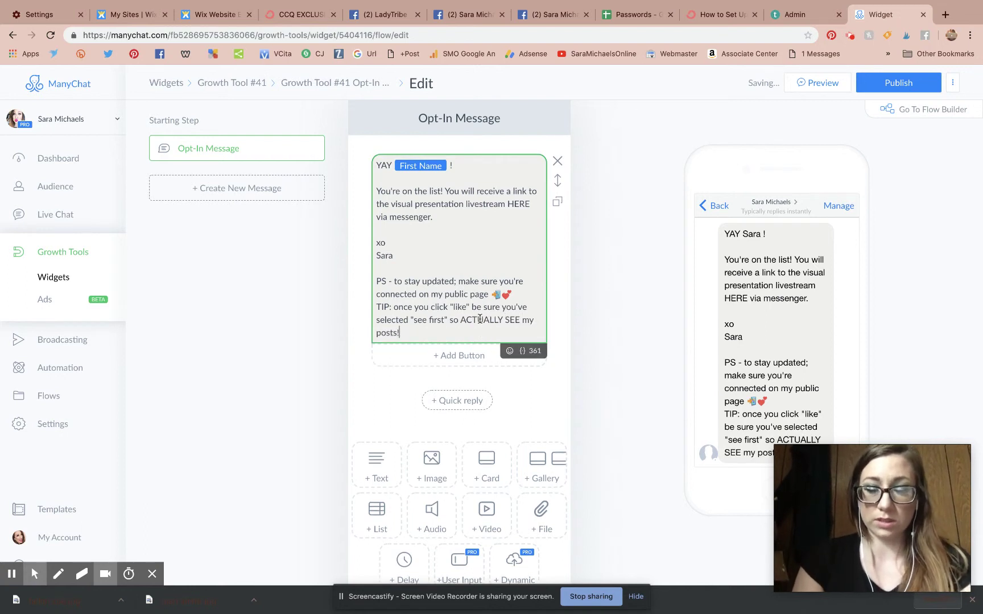
Insert a blank line above the tip and place three down-arrow emojis on the line beneath it
key("Return")
key("Return")
left_click(524, 293)
key("Return")
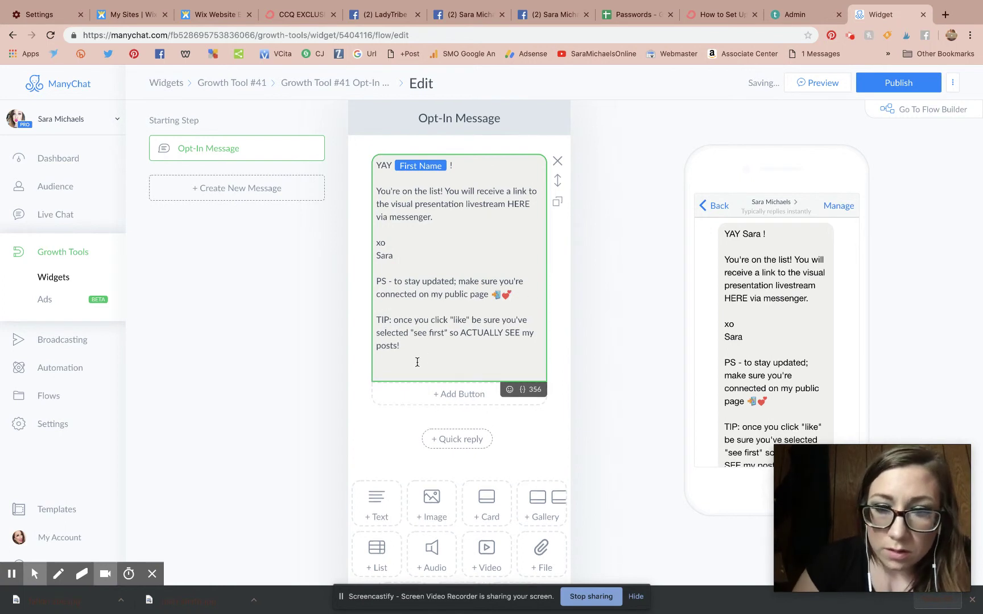
left_click(511, 391)
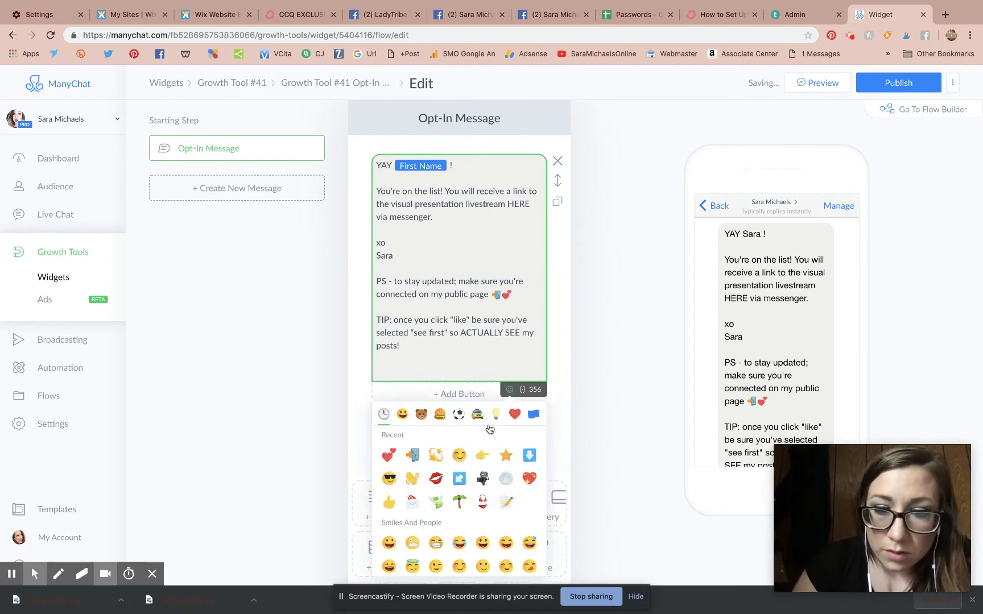
left_click(529, 455)
left_click(529, 456)
left_click(529, 456)
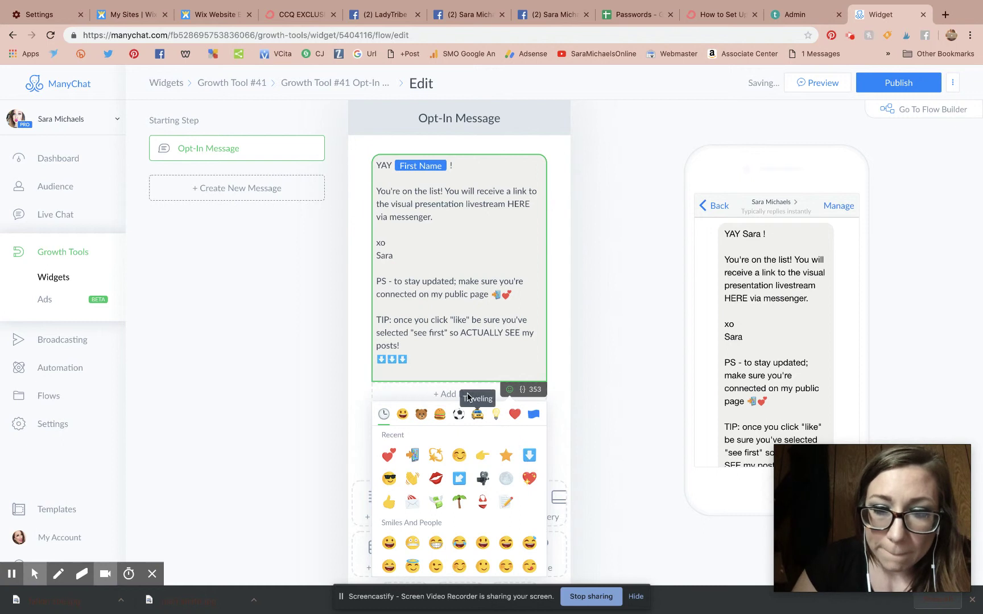
Add a button below the message titled "FACEBOOK PAGE" followed by the phone-with-arrow and two-hearts emojis
left_click(437, 397)
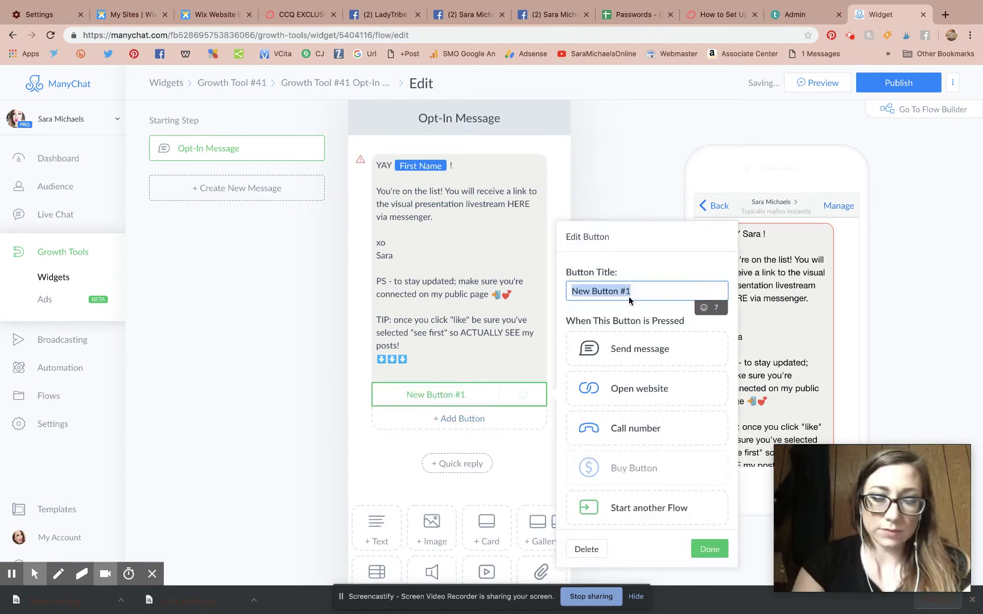
type("FACEBOOK PAGE")
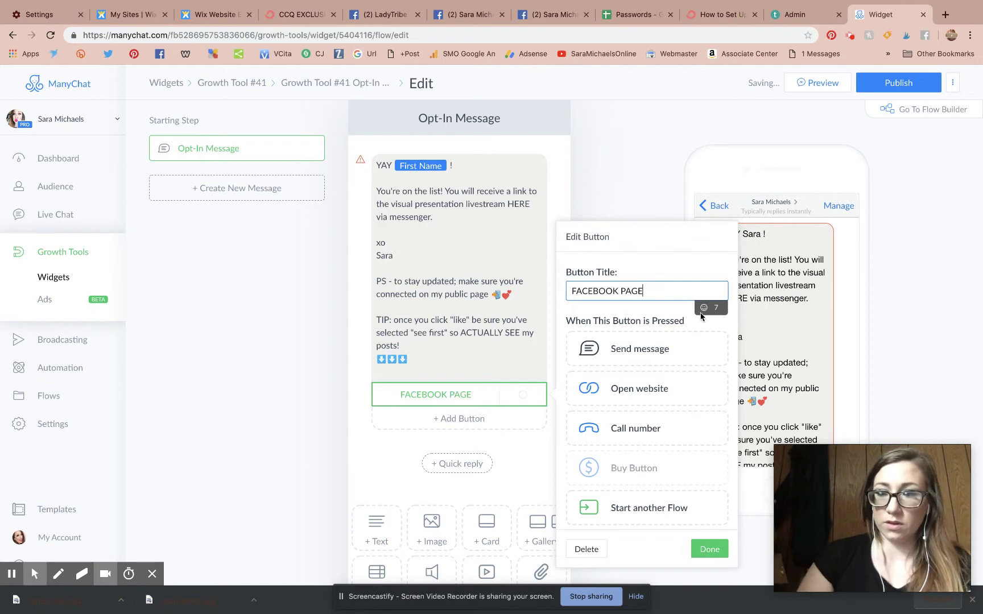
left_click(704, 307)
left_click(616, 373)
left_click(593, 374)
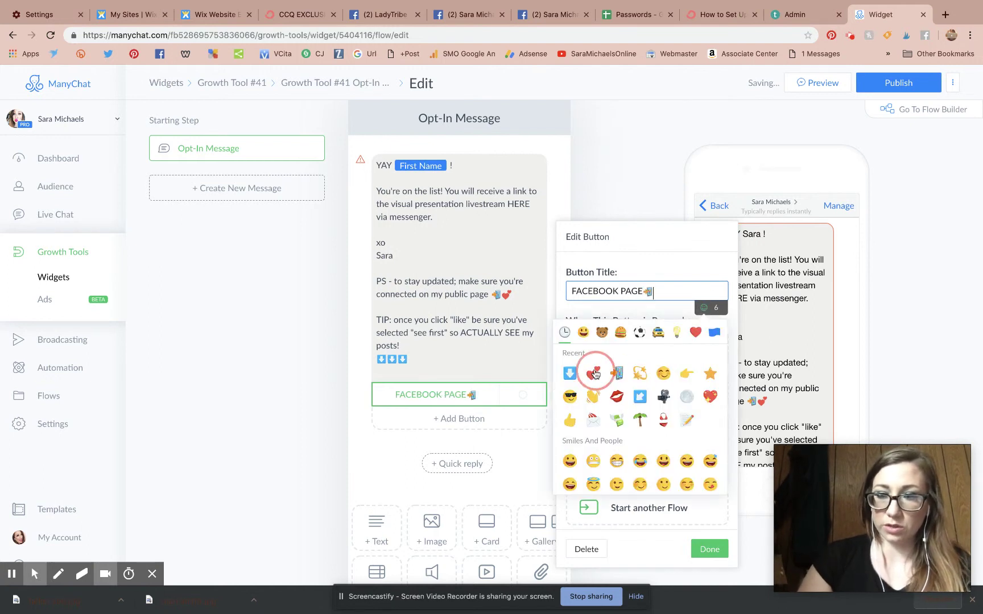
left_click(630, 200)
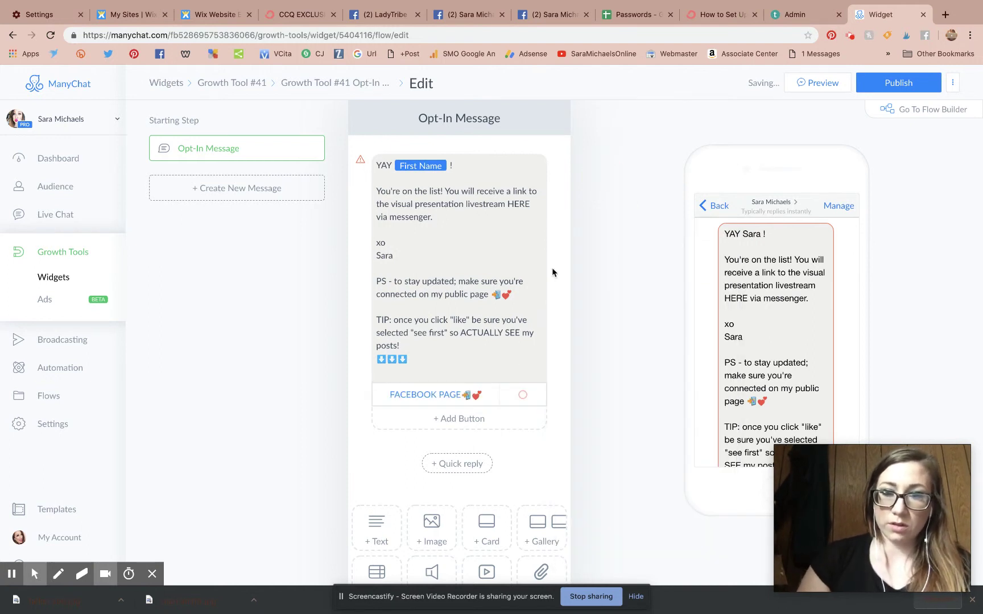
Make the FACEBOOK PAGE button open a website, using the https address of the business's public Facebook page
left_click(433, 395)
left_click(643, 391)
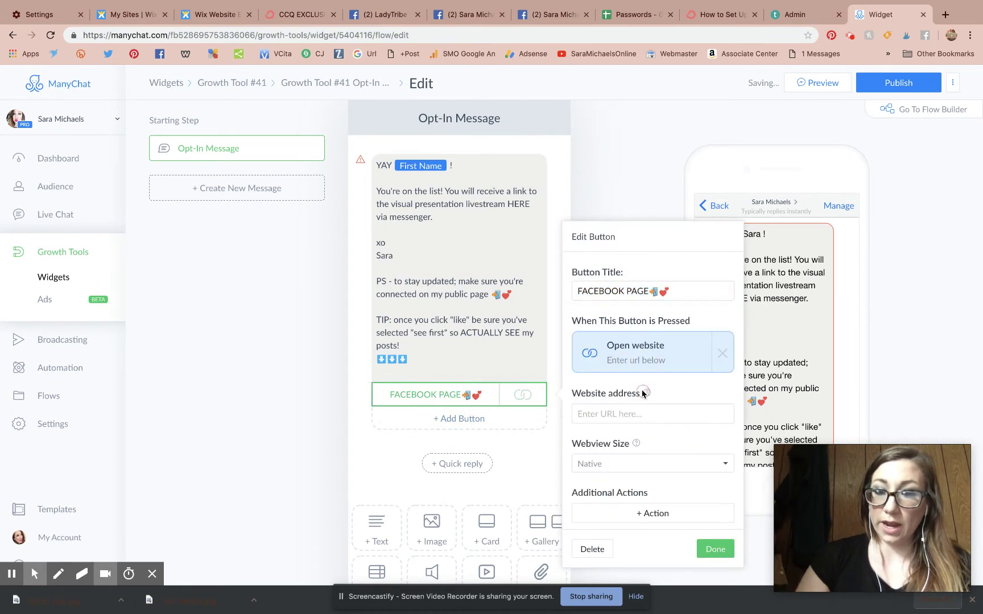
left_click(610, 410)
type("h")
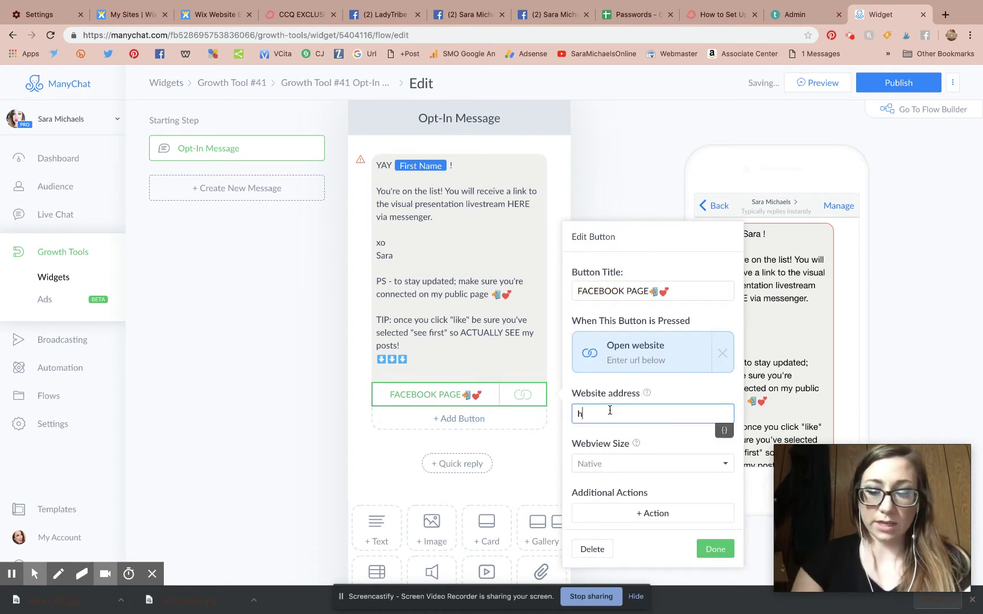
type("ttps://www.facebook")
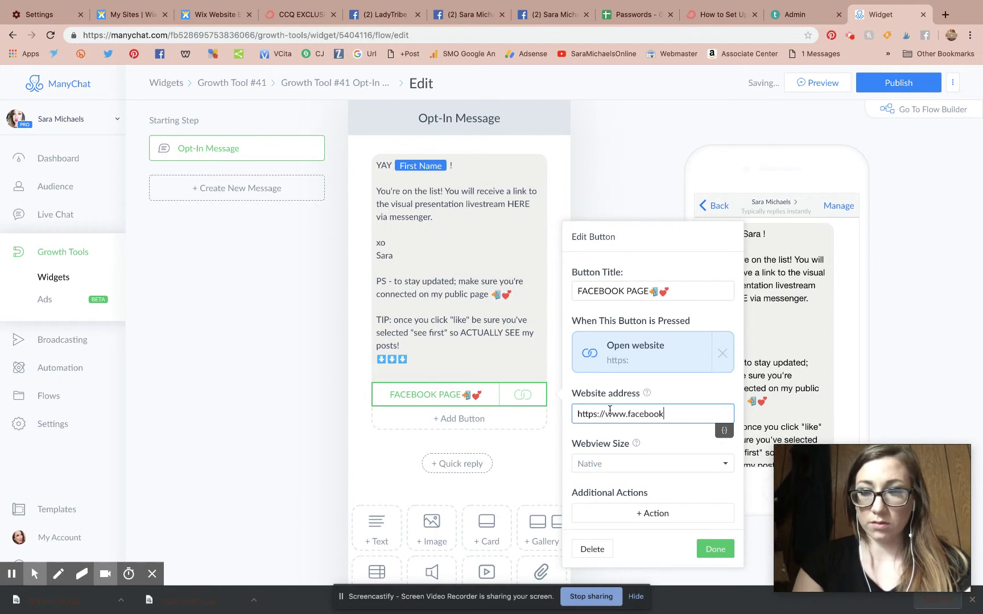
type(".com/saramichaelsonline")
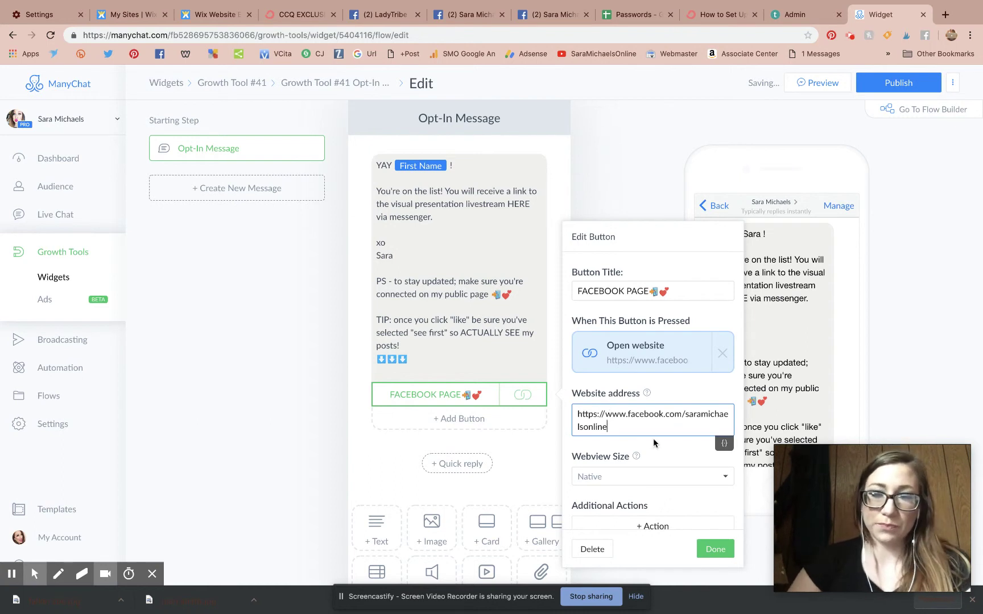
scroll(653, 438, "down", 1)
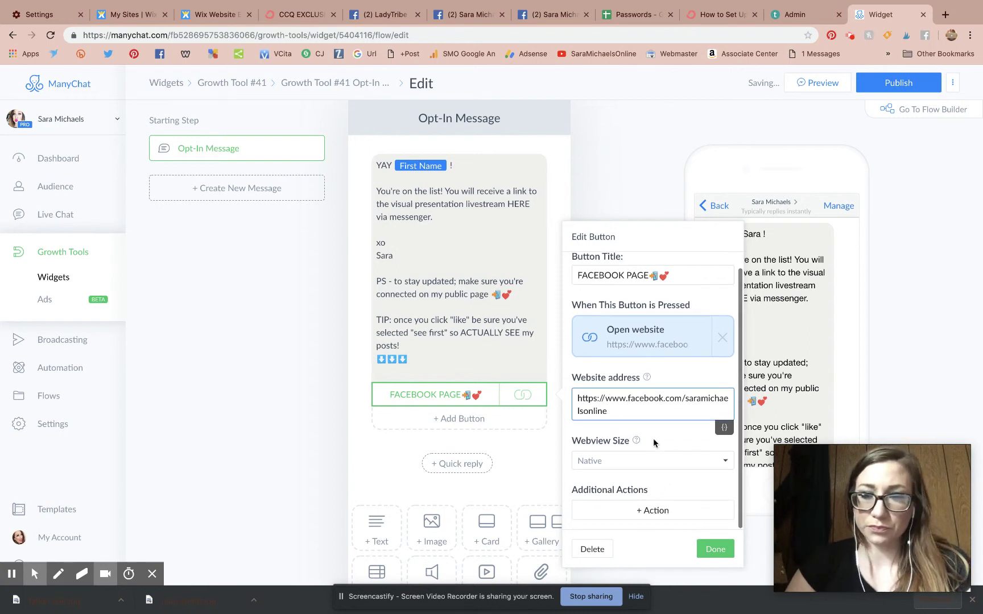
left_click(712, 545)
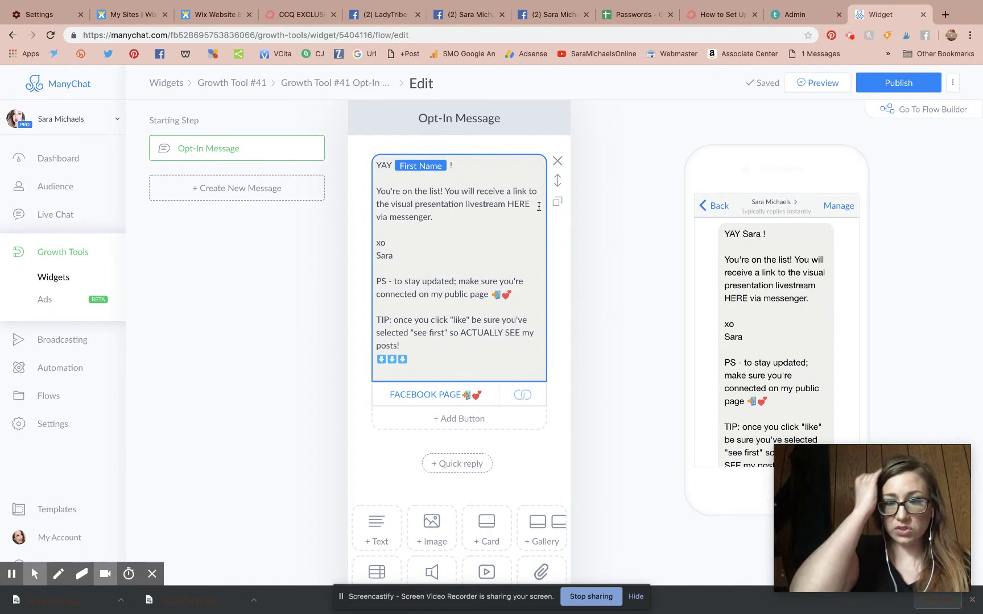
scroll(640, 215, "down", 2)
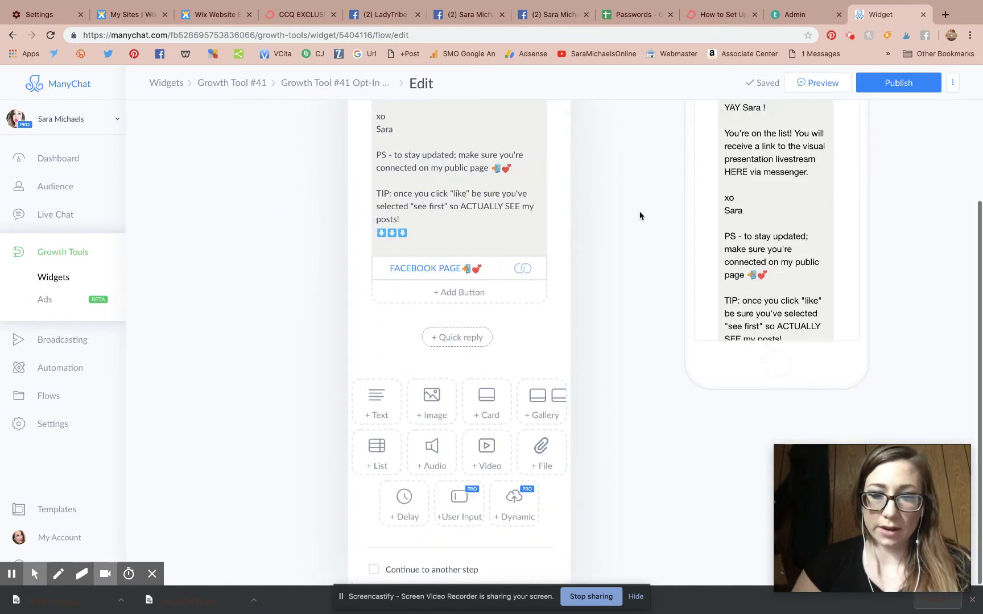
scroll(640, 216, "up", 2)
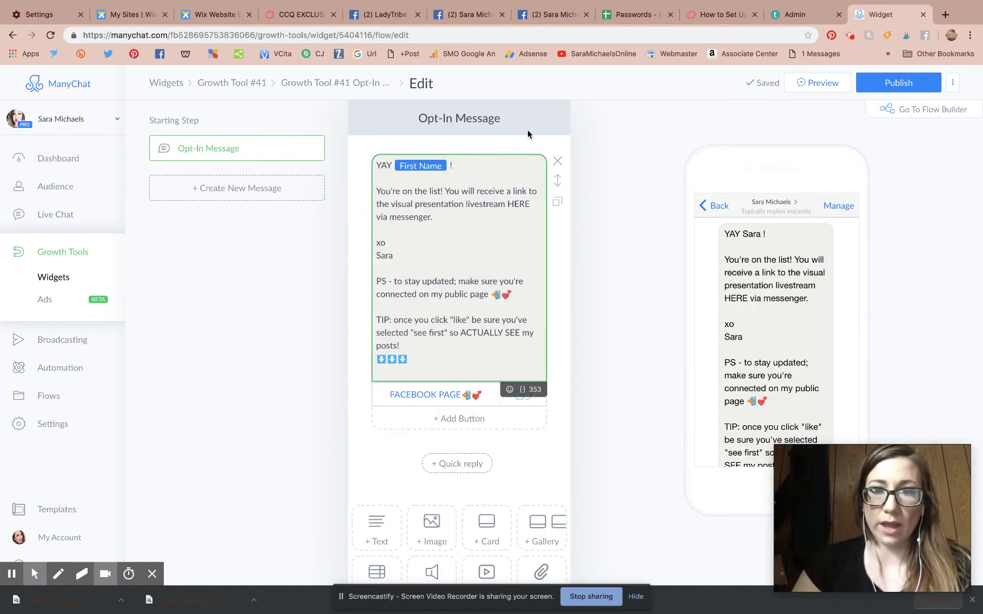
left_click(483, 161)
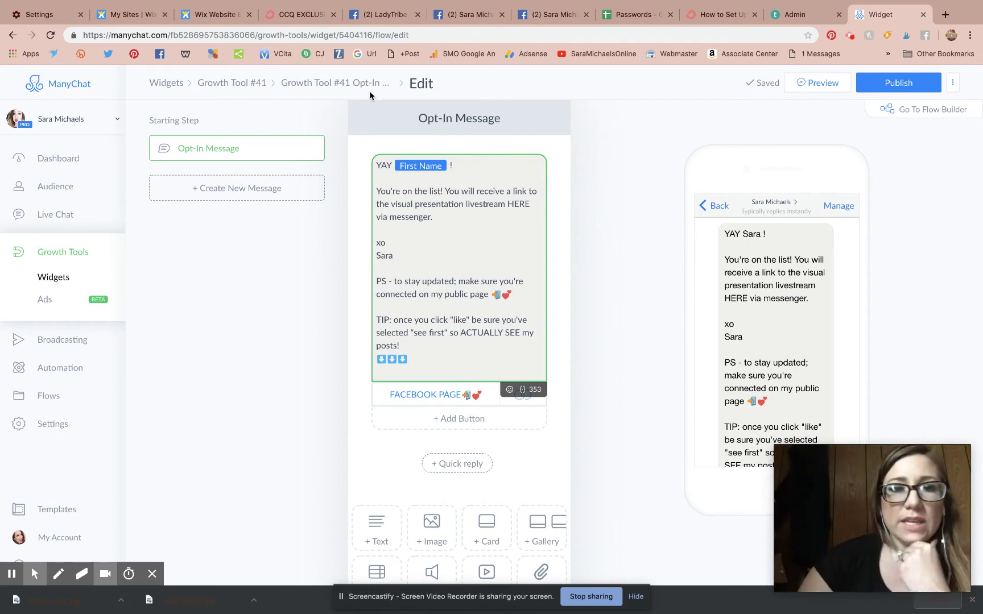
Switch to the Flow Builder and add a Perform Actions step containing an Add Tag action
left_click(918, 120)
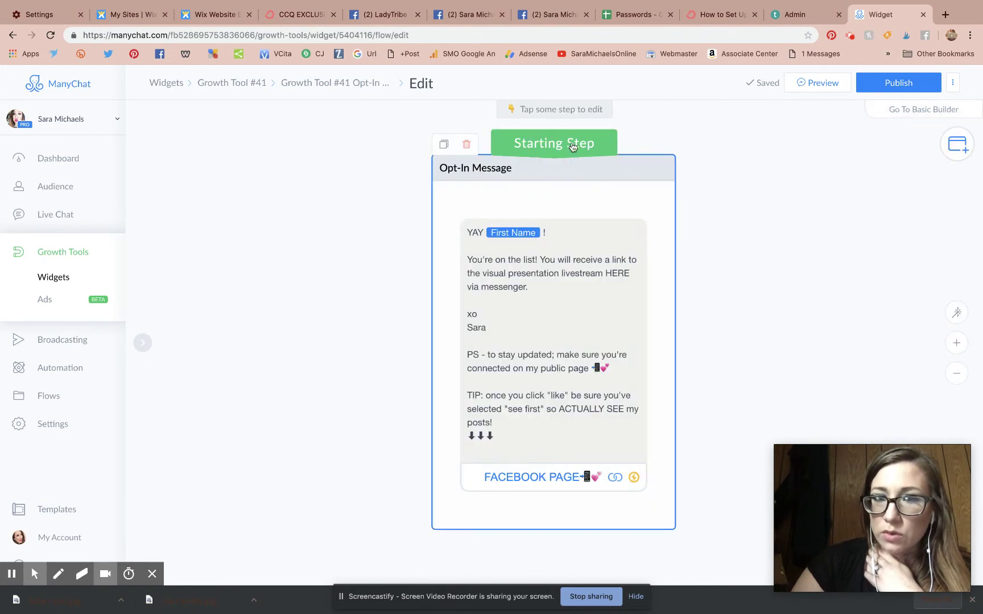
left_click(566, 193)
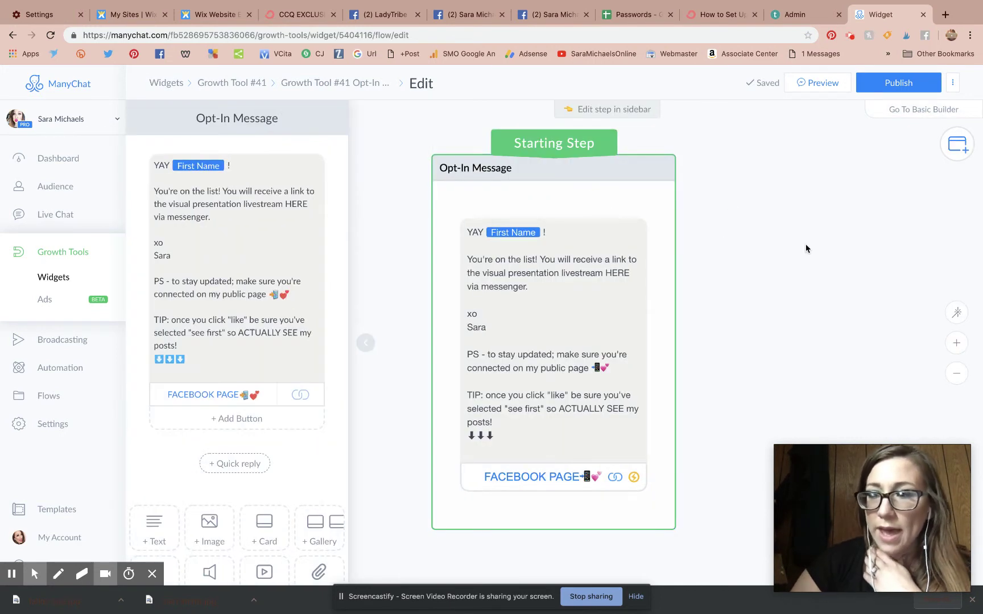
left_click(957, 147)
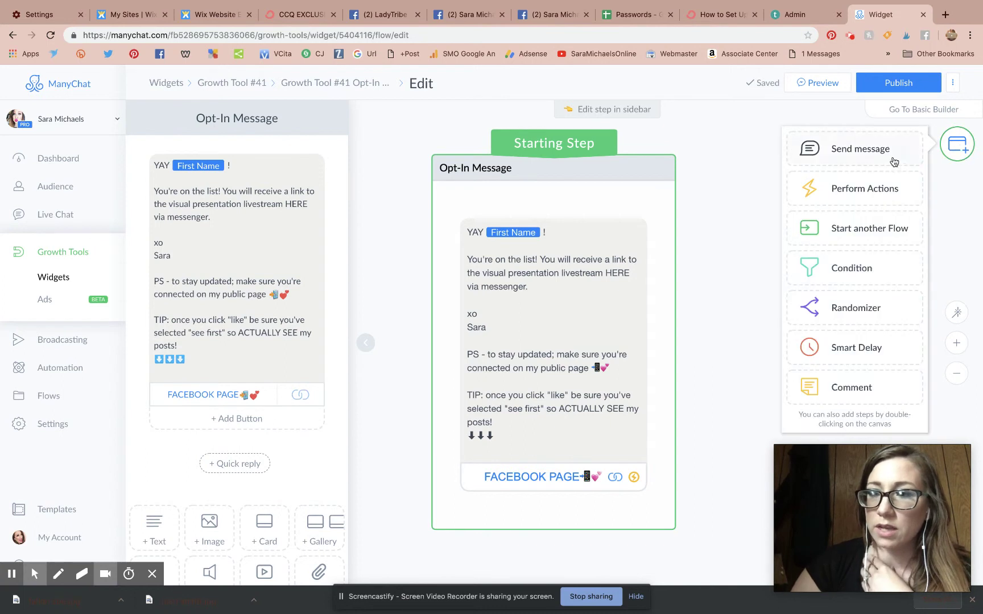
left_click(852, 200)
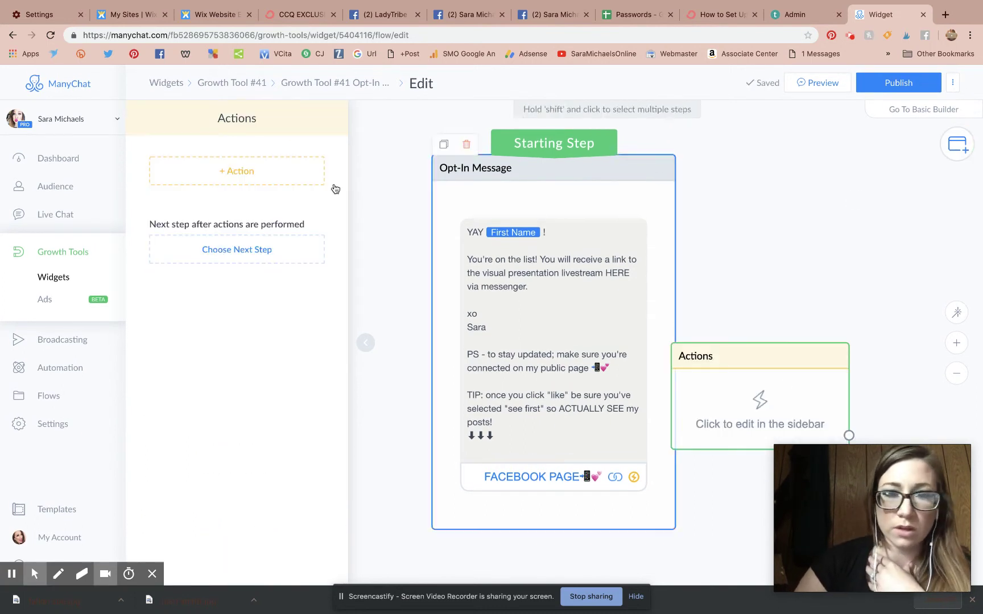
left_click(273, 168)
left_click(211, 198)
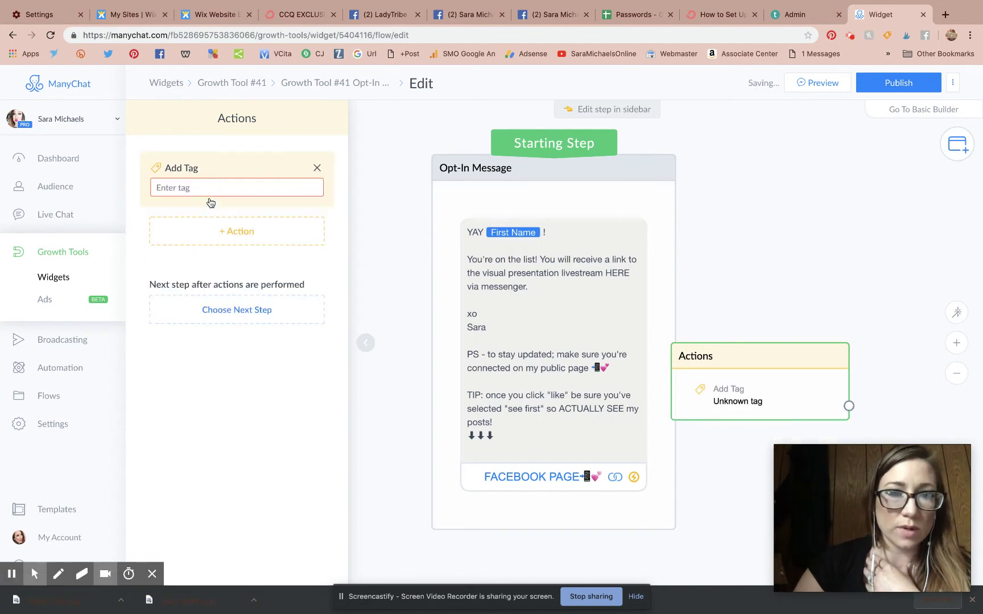
Create a new tag named "2019 MARCH FACEBOOK WEBINAR OPTIN" for the Add Tag action
left_click(208, 188)
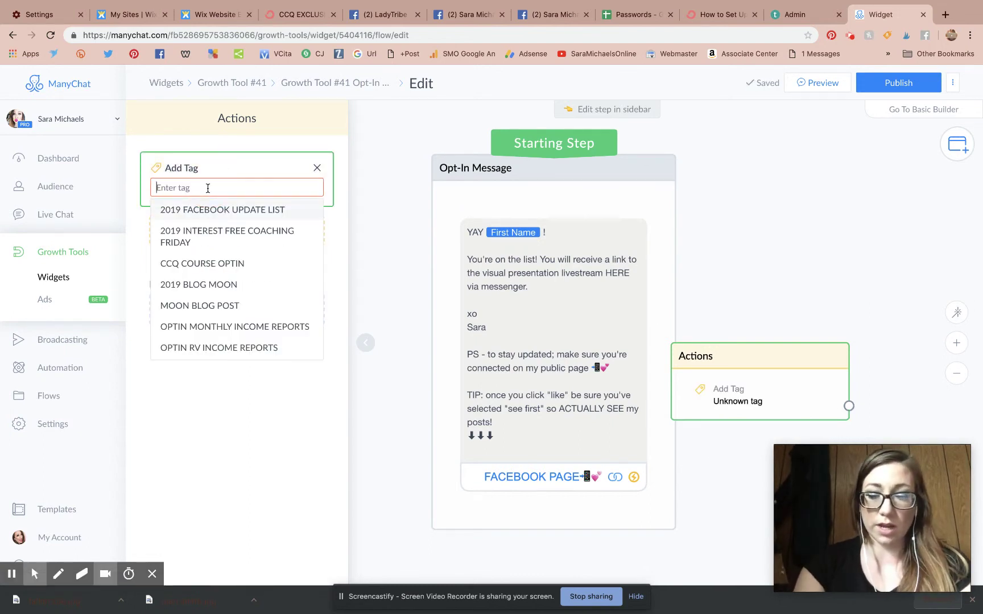
type("2019")
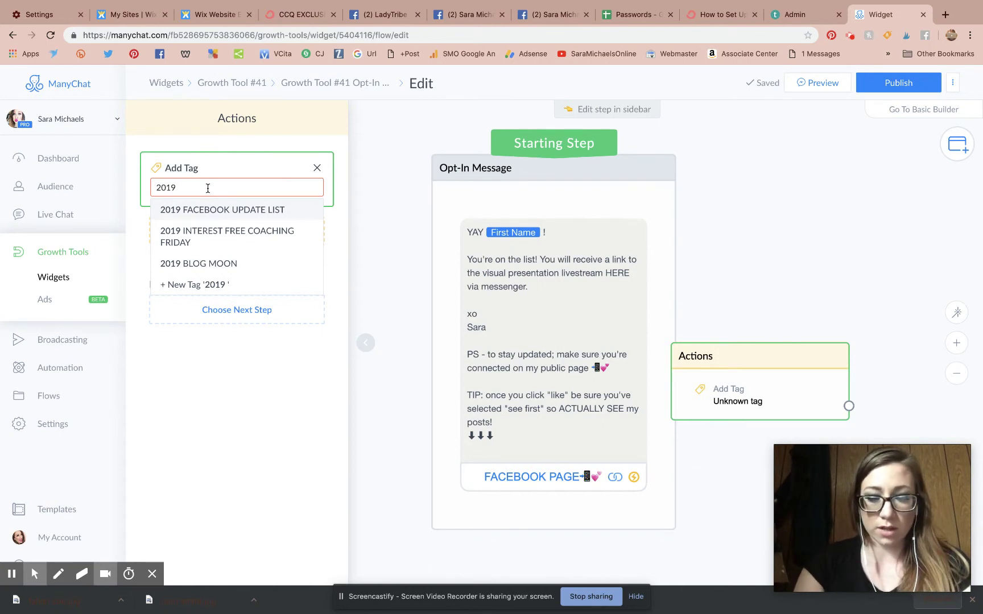
type("MARCH")
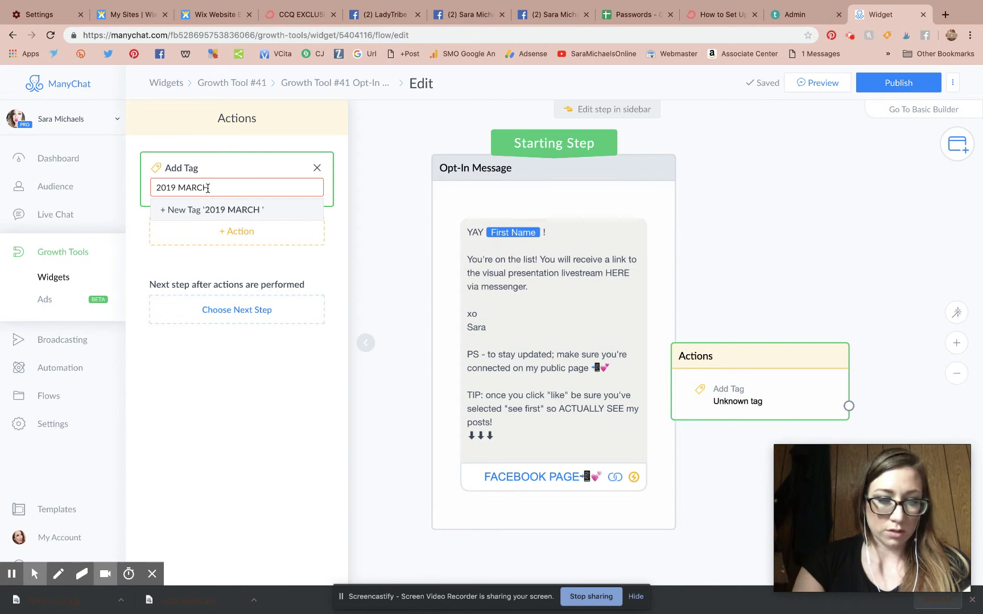
type(" FACEBOO")
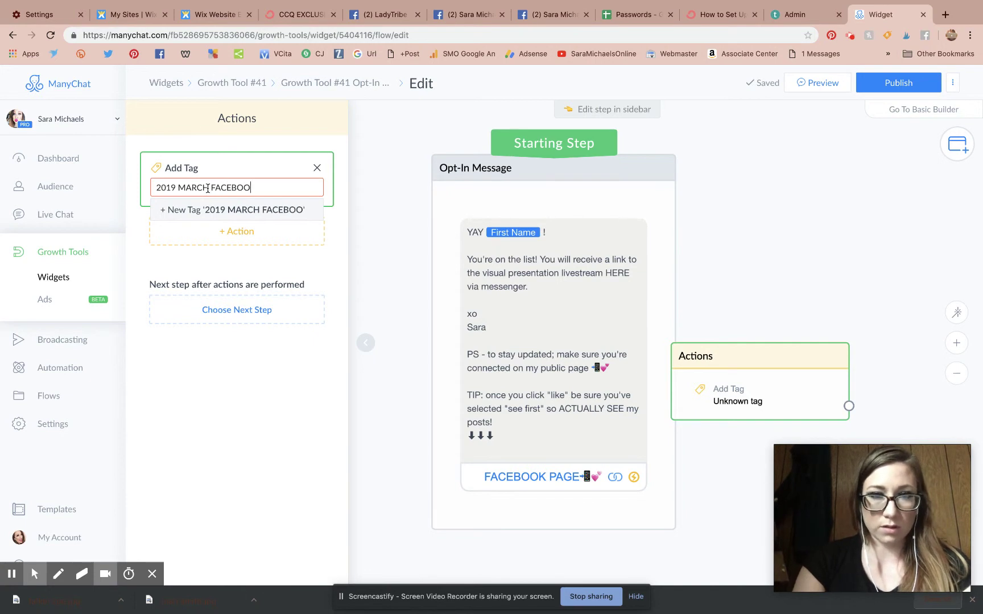
type("K WEBINAR OPTIN")
left_click(210, 216)
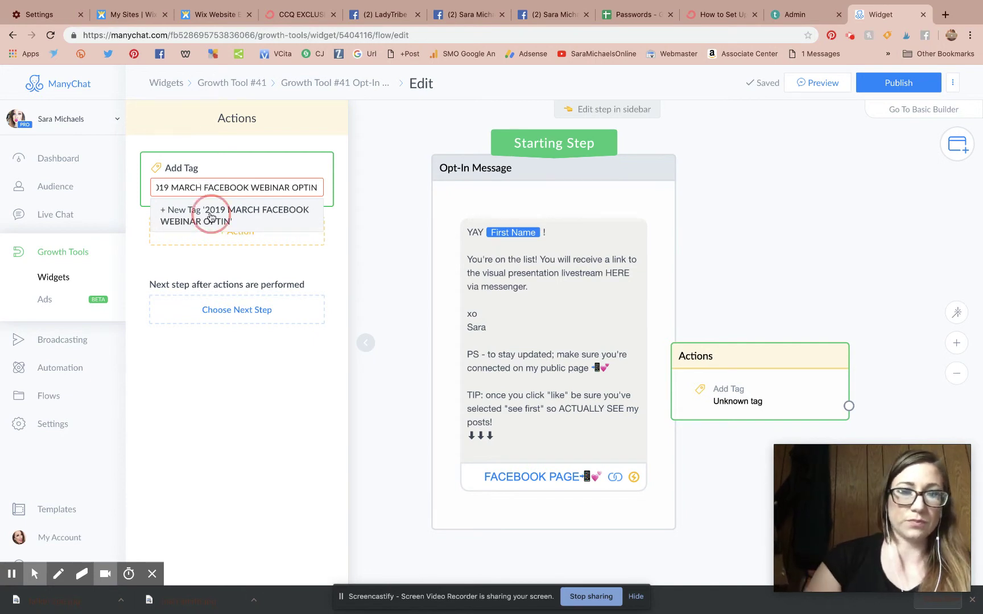
left_click(366, 179)
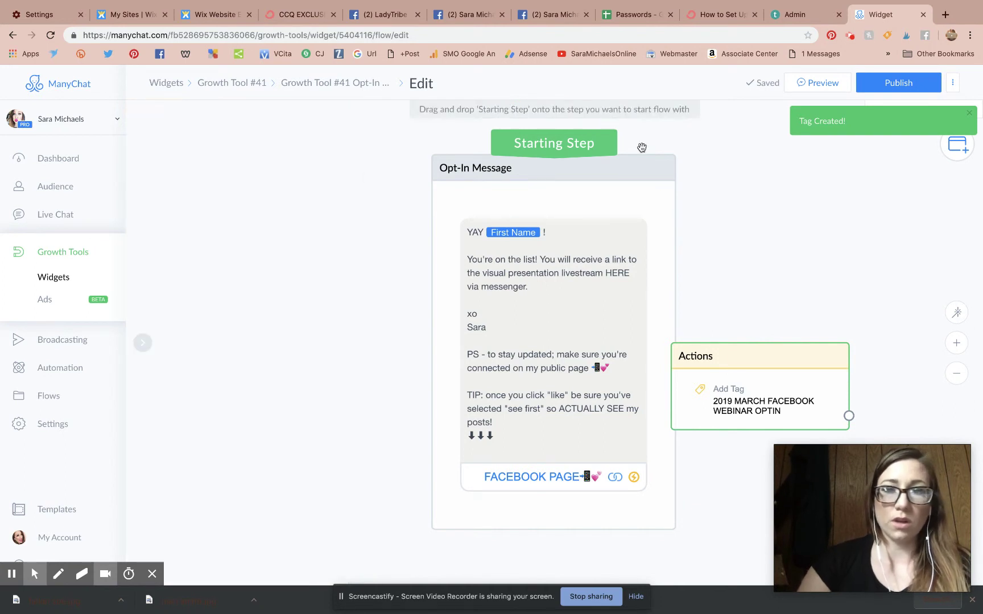
scroll(704, 187, "down", 2)
scroll(704, 187, "up", 2)
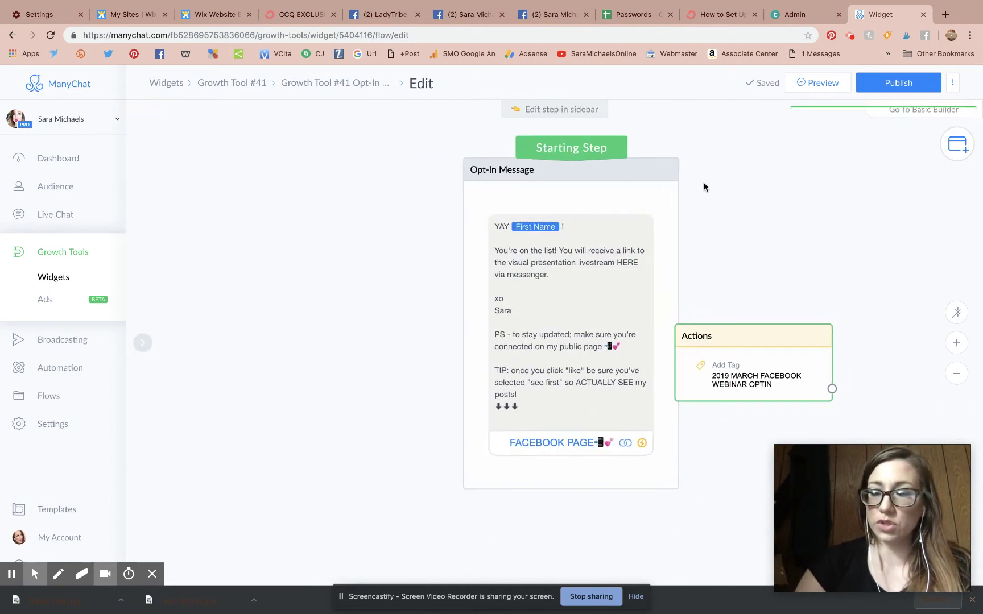
Return to the growth tool and rename it "2019 MARCH FACEBOOK WEBINAR OPTIN INFO"
left_click(214, 83)
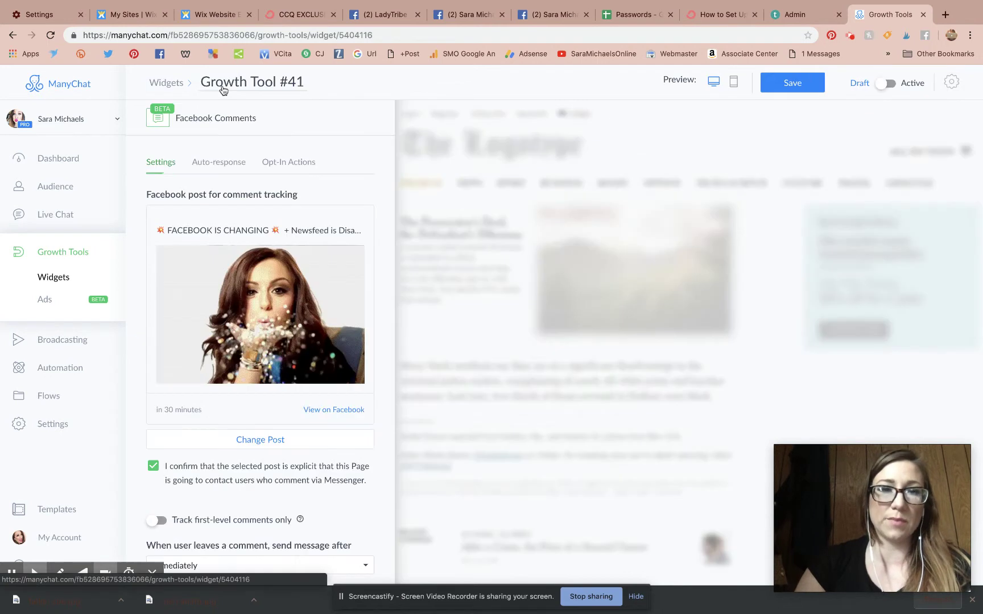
left_click(242, 76)
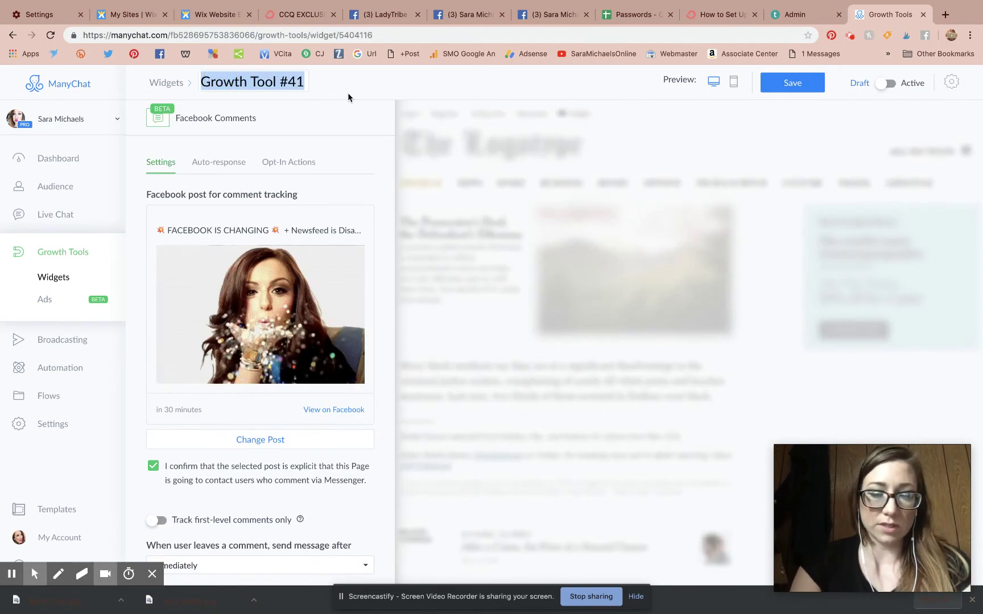
type("2019 MARCH ")
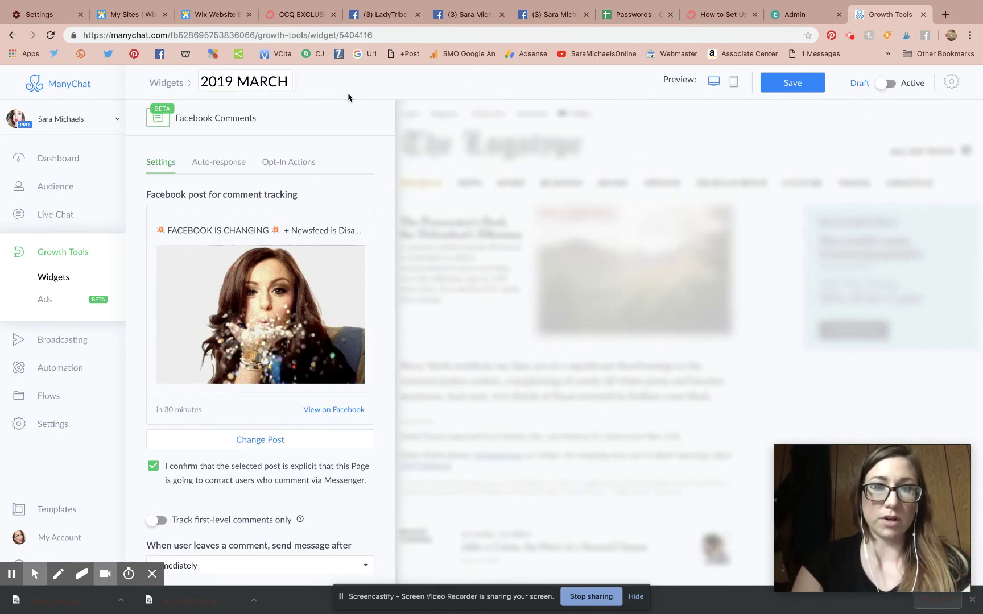
type("FACEBOOK WEBINAR ")
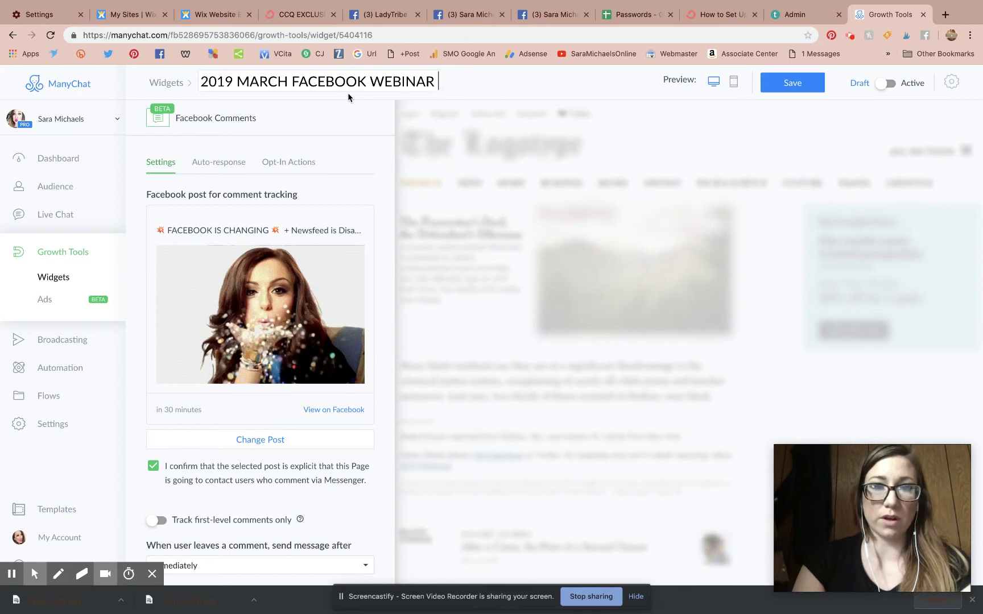
type("OPTIN INFO")
key("Return")
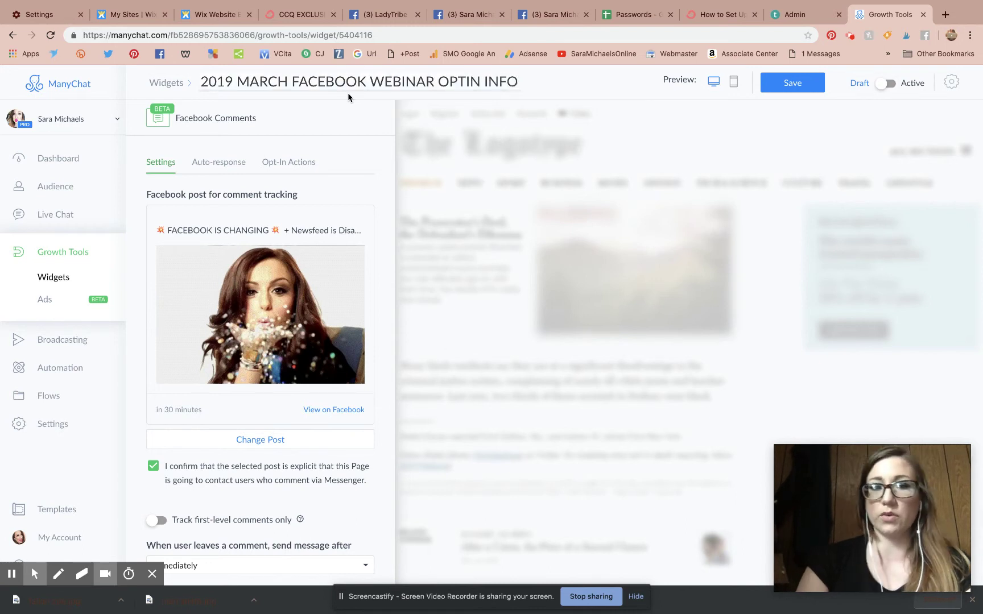
Save the growth tool and switch its status from Draft to Active
scroll(307, 226, "down", 3)
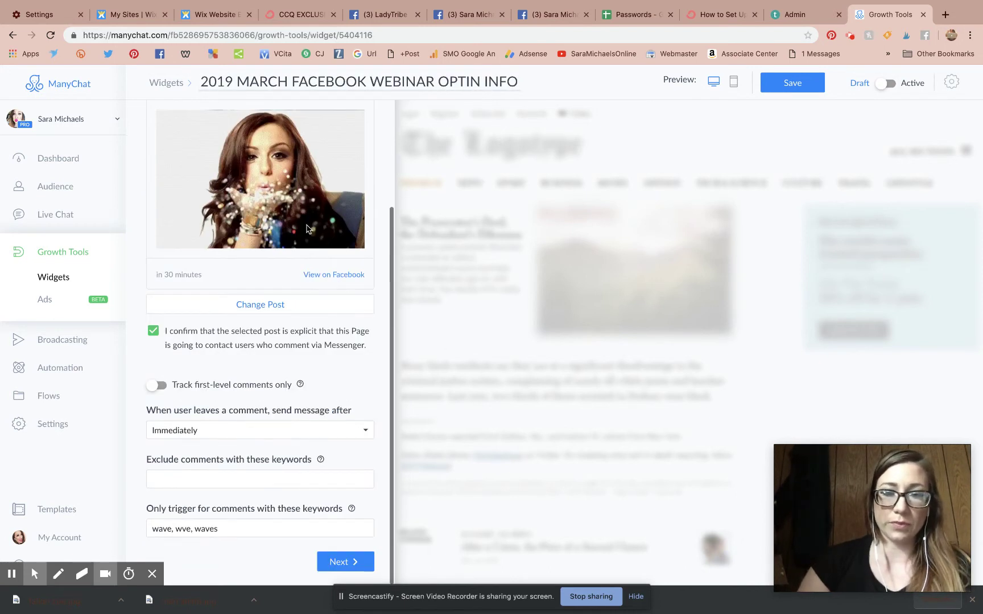
scroll(306, 229, "up", 3)
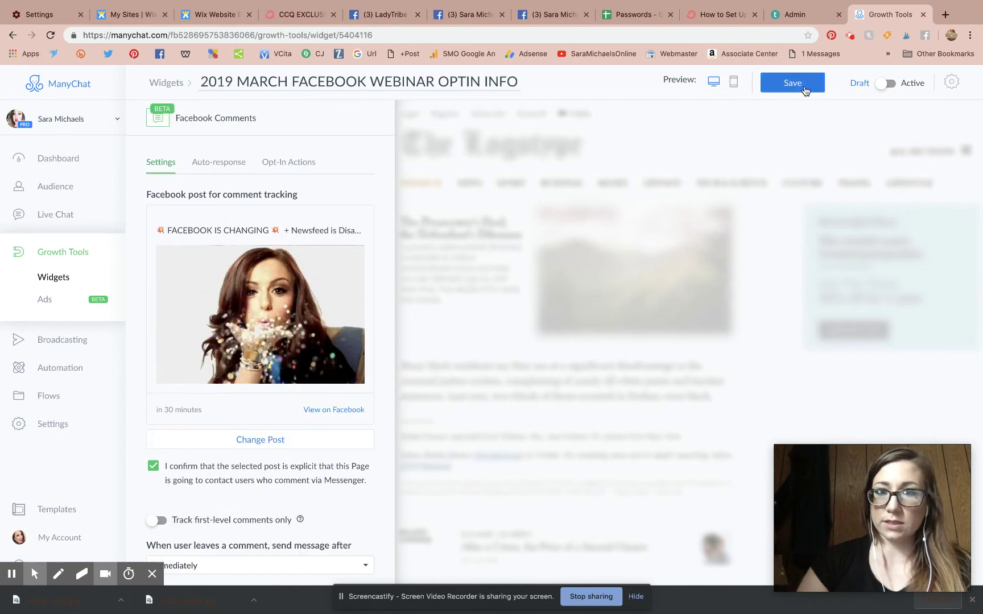
left_click(797, 84)
left_click(888, 84)
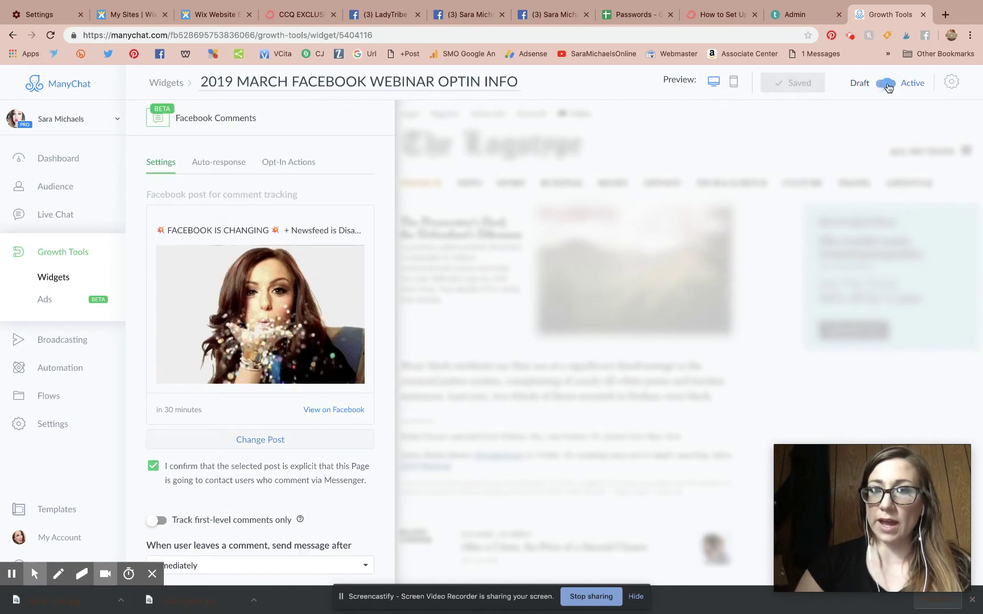
Open the opt-in message flow from the growth tool's opt-in actions and rename it "webinar optin message"
left_click(208, 163)
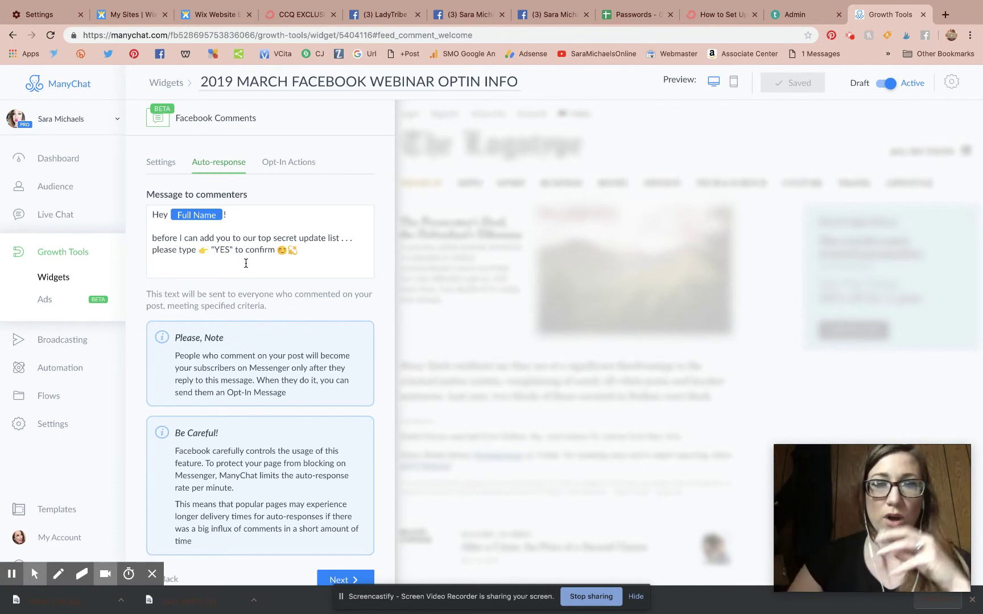
left_click(301, 163)
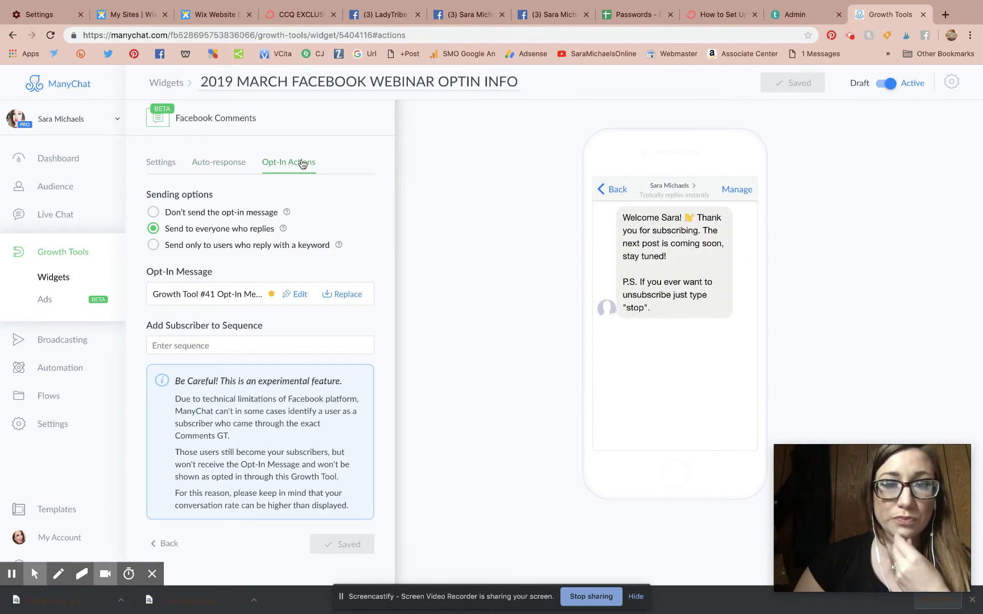
left_click(209, 294)
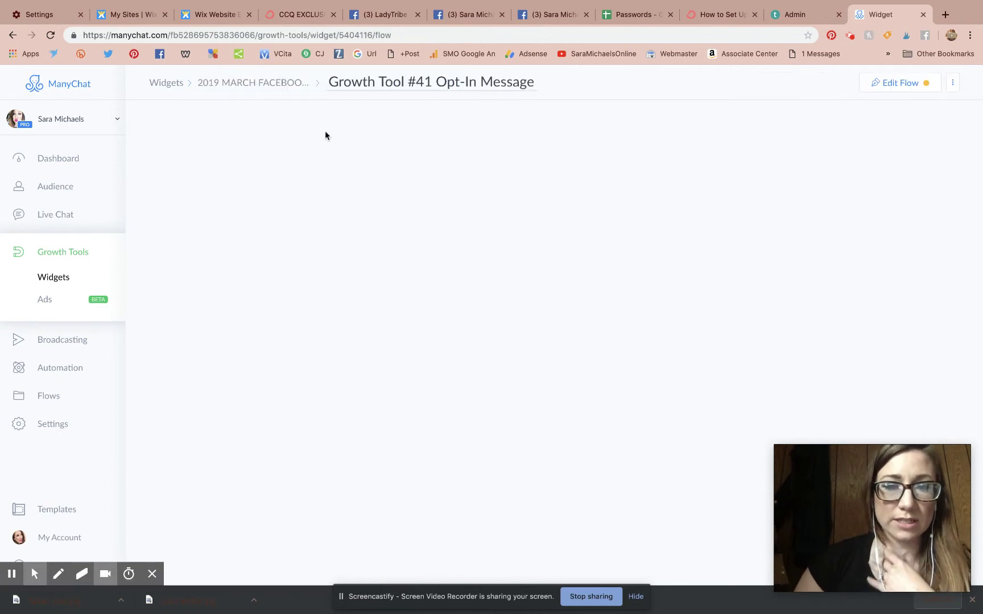
left_click(404, 90)
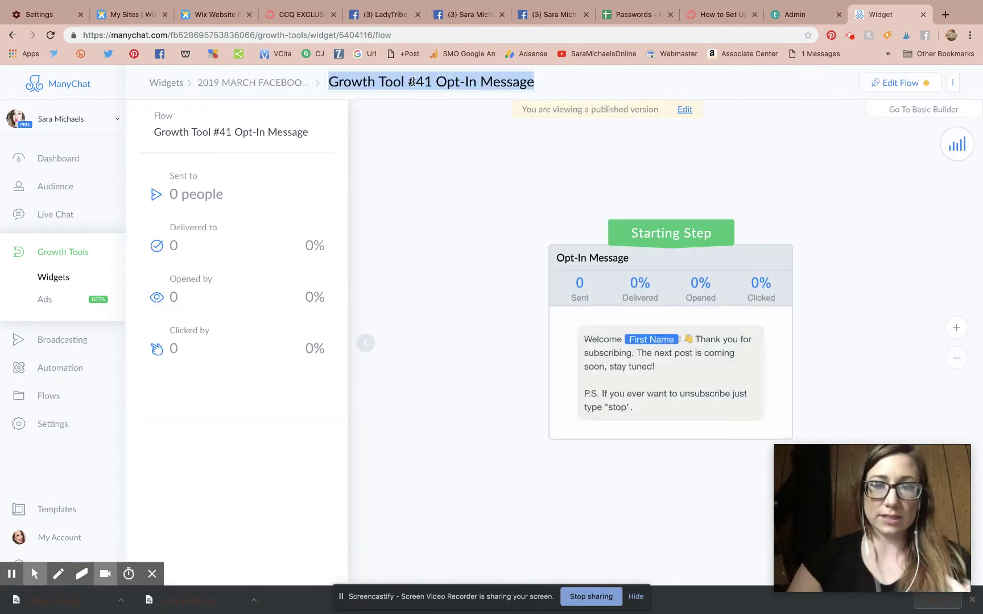
key("BackSpace")
type("faceb")
key("BackSpace")
key("BackSpace")
key("BackSpace")
key("BackSpace")
key("BackSpace")
type("webinafr o")
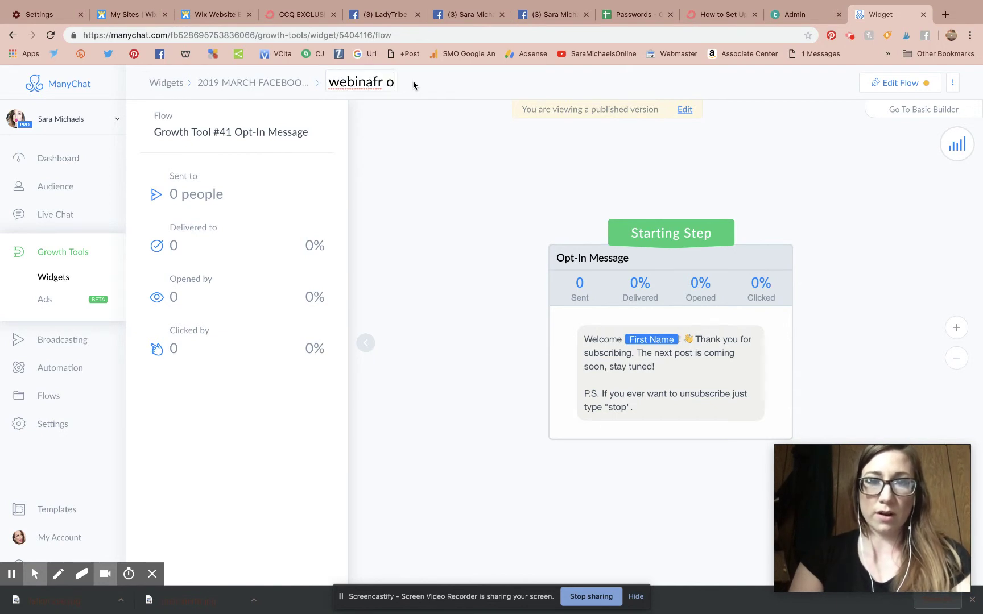
key("BackSpace")
key("BackSpace")
key("BackSpace")
key("BackSpace")
type("r optin message")
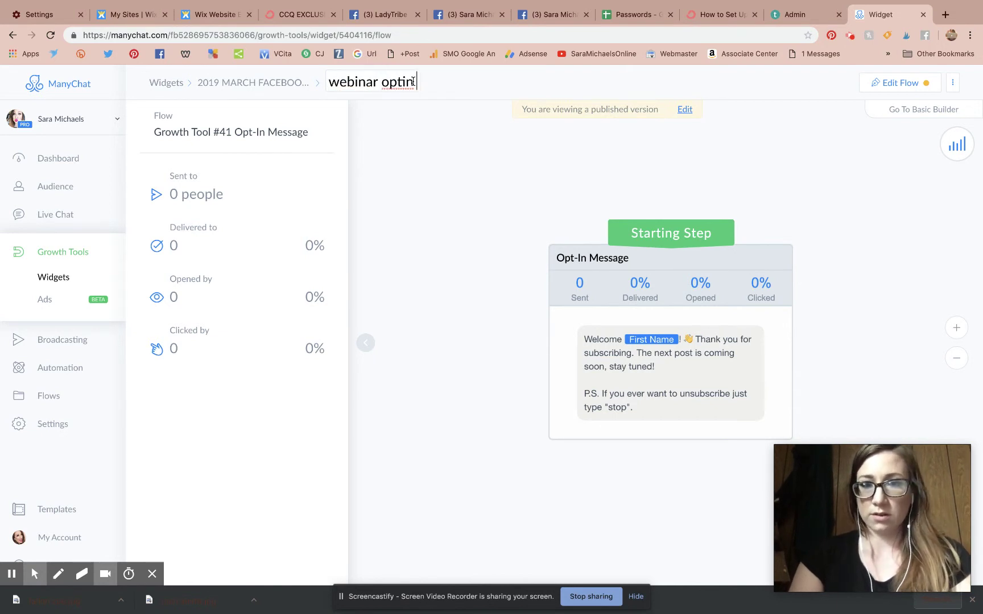
key("Return")
left_click(556, 162)
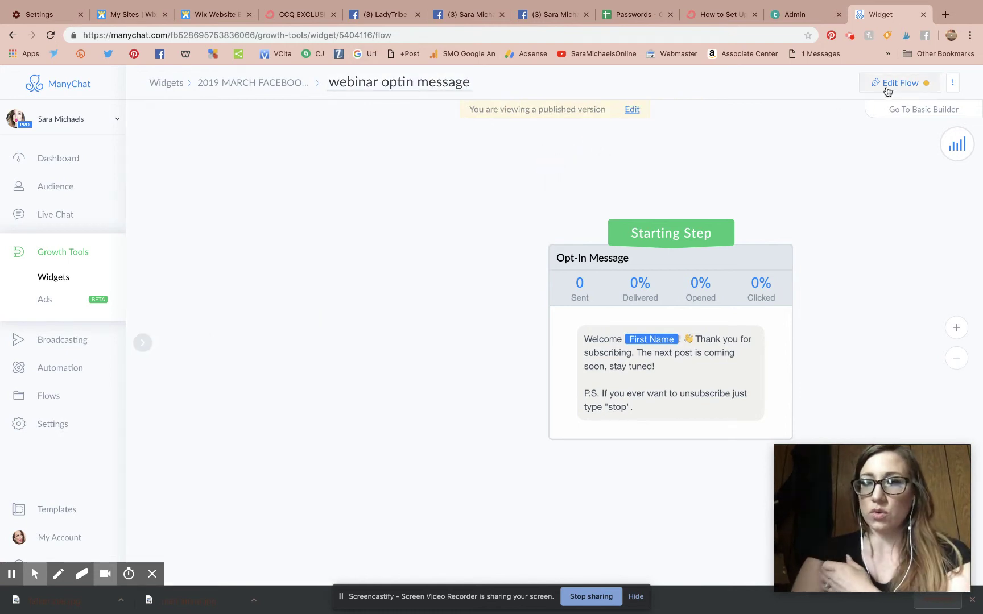
Return to the growth tool's opt-in actions and open the webinar optin message flow for editing to review it
left_click(281, 83)
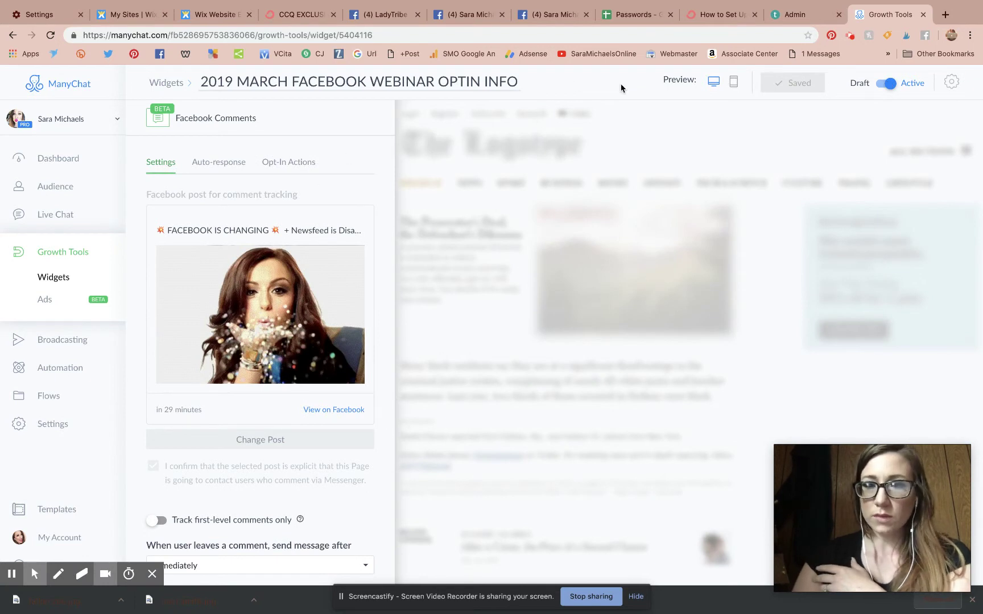
left_click(283, 162)
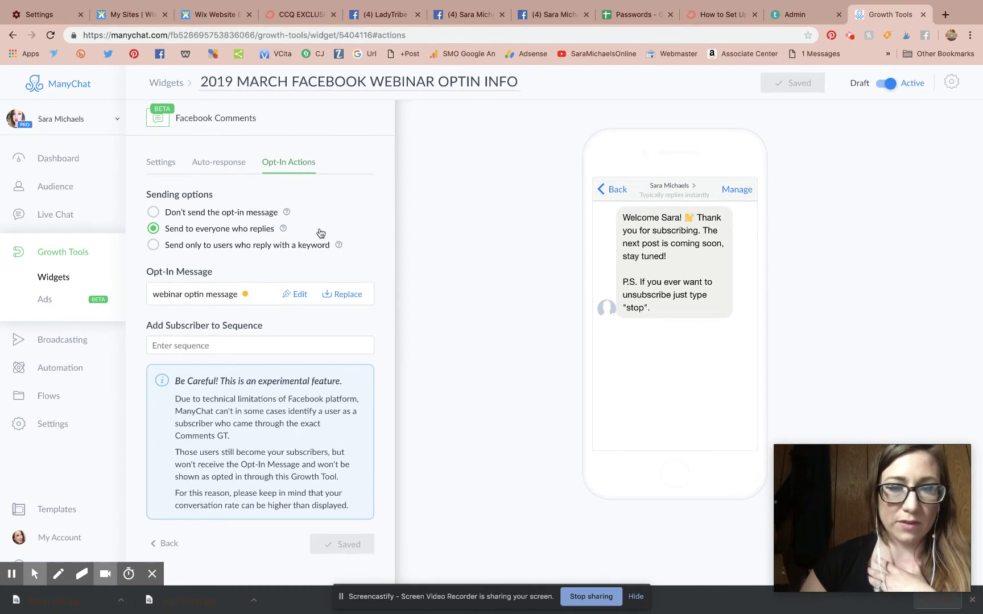
left_click(300, 294)
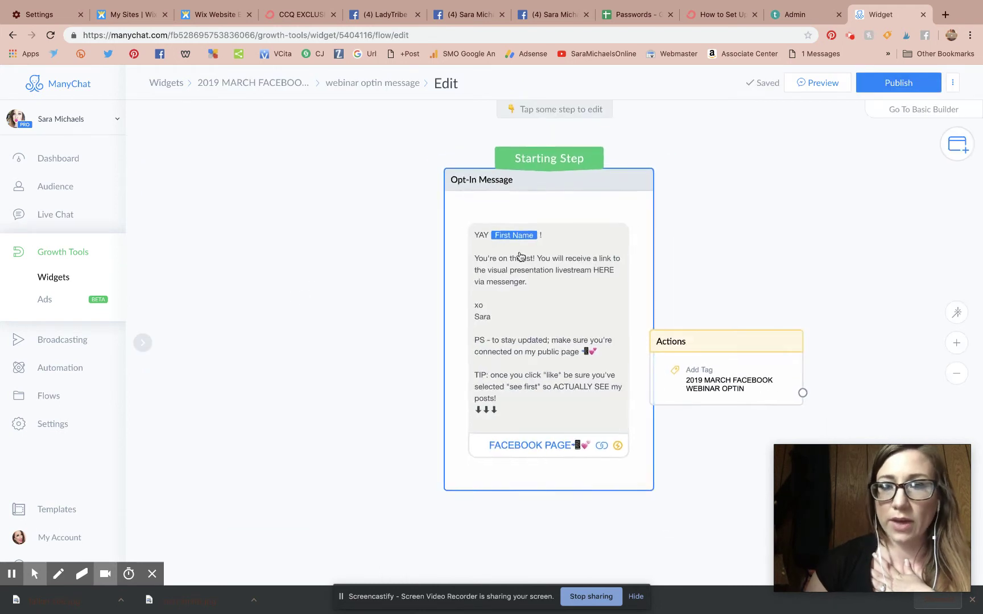
left_click(831, 89)
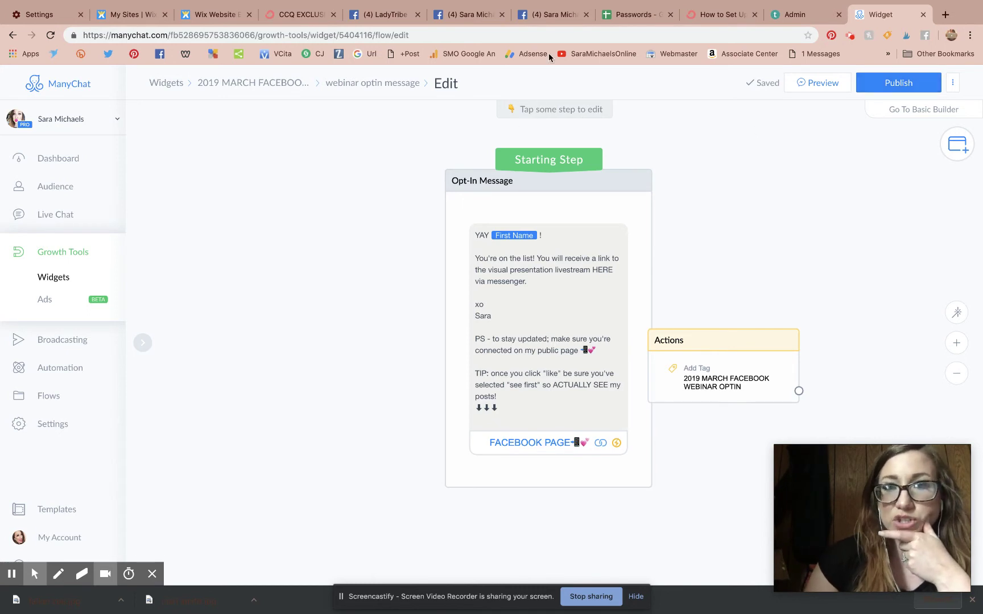
Switch to the tracked Facebook post and publish the comment "wave" on it
left_click(543, 16)
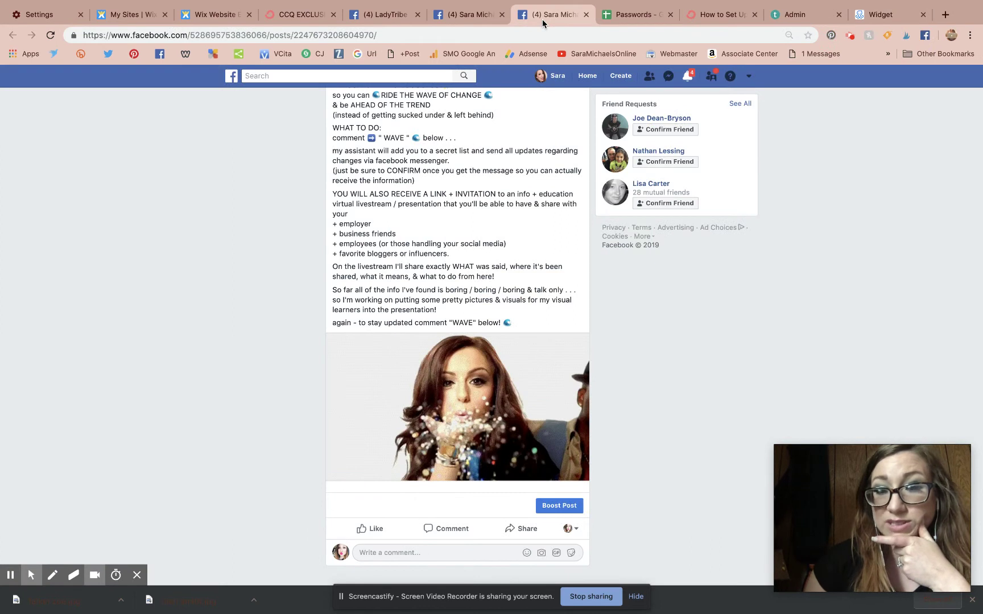
left_click(449, 547)
type("wave")
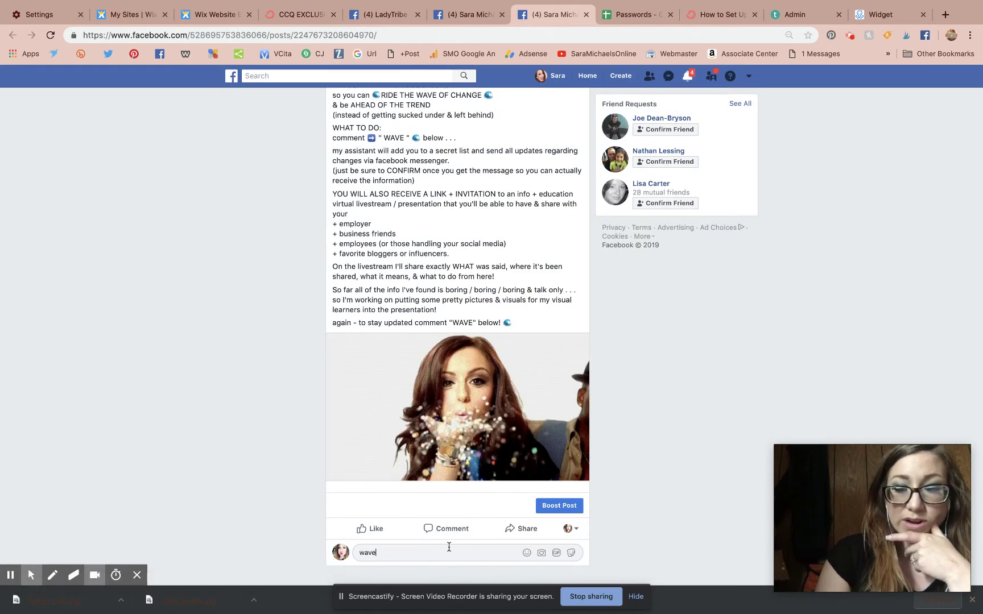
key("Return")
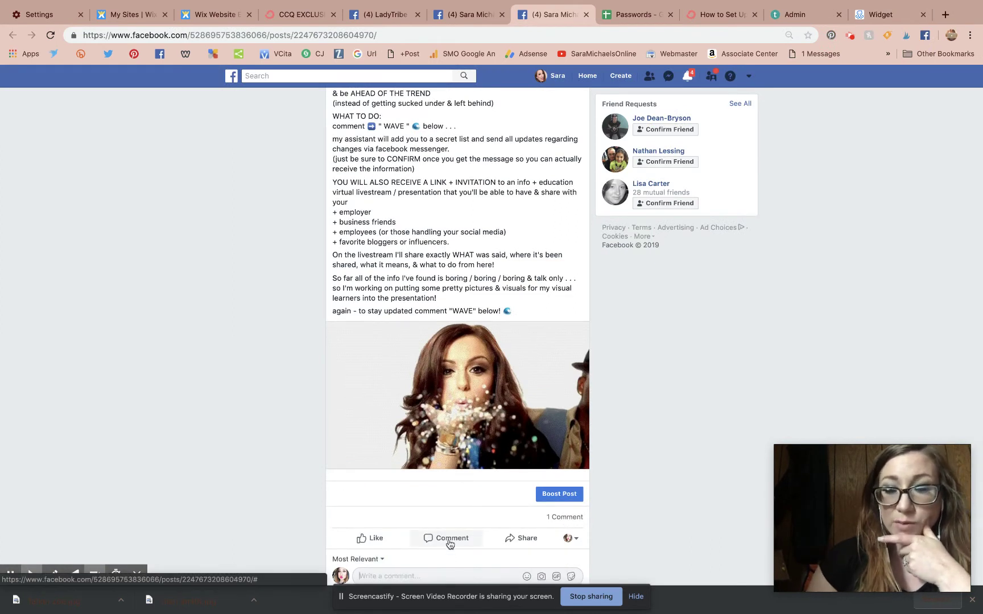
scroll(794, 335, "down", 2)
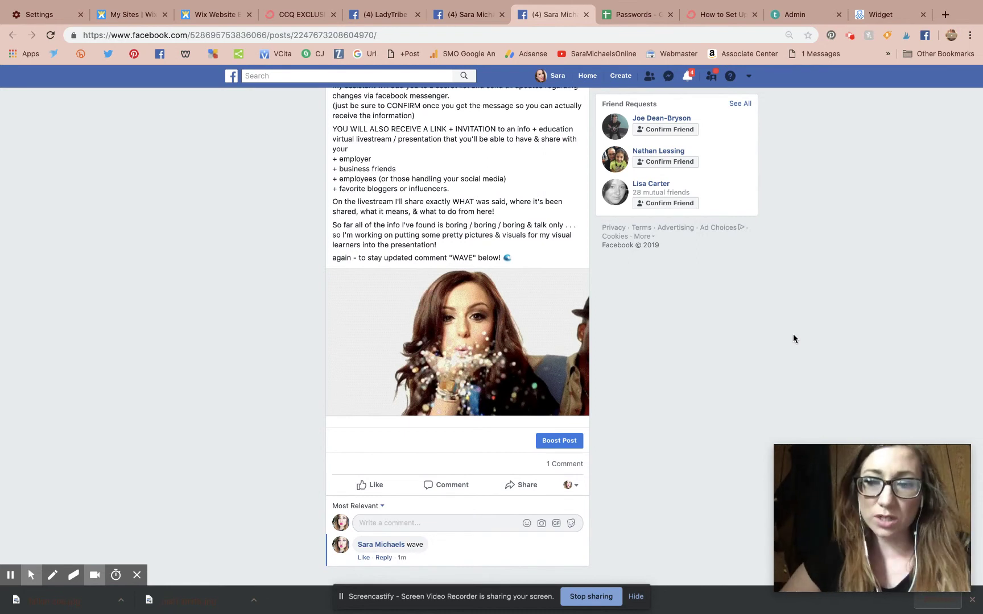
Open the Facebook page that published the post
scroll(793, 339, "down", 1)
scroll(793, 338, "up", 5)
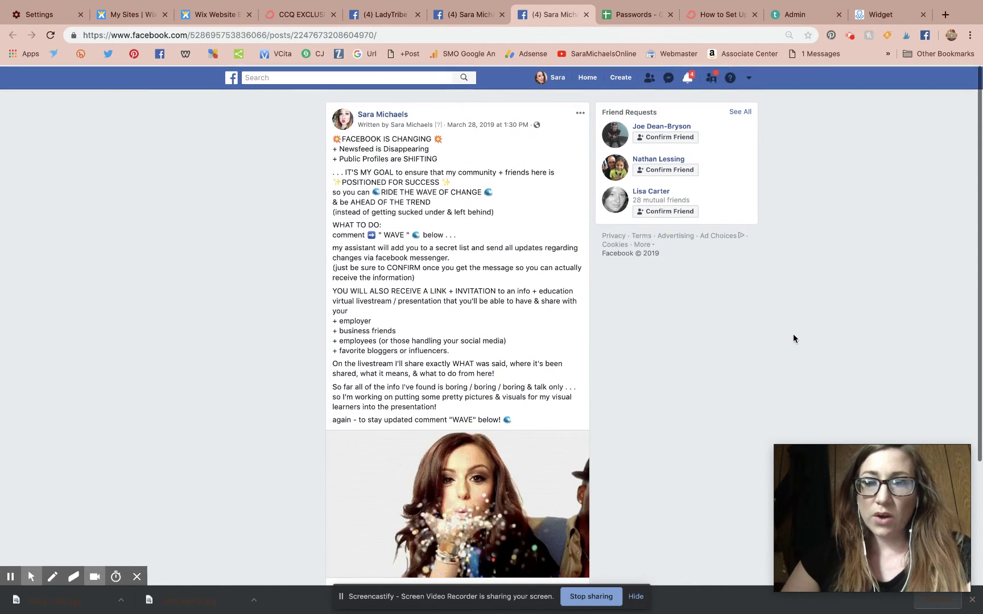
left_click(391, 114)
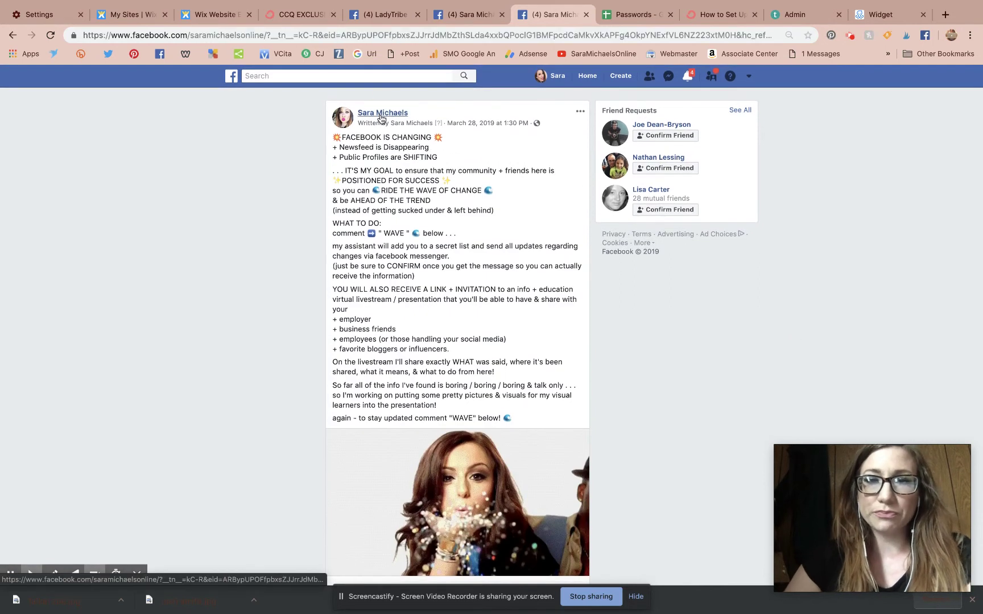